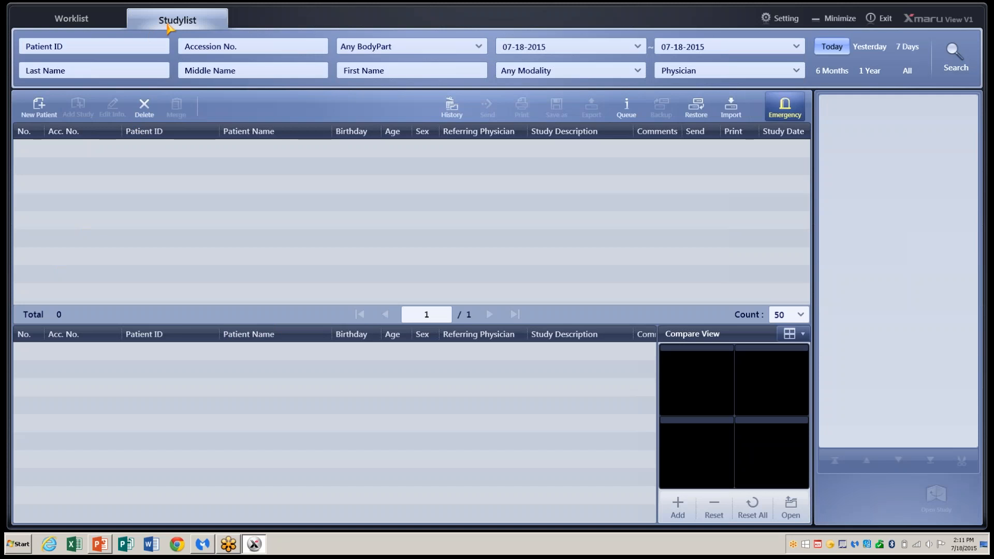
# - Search the scheduled-patient worklist over a one-year range, then return to the study list
pyautogui.click(91, 25)
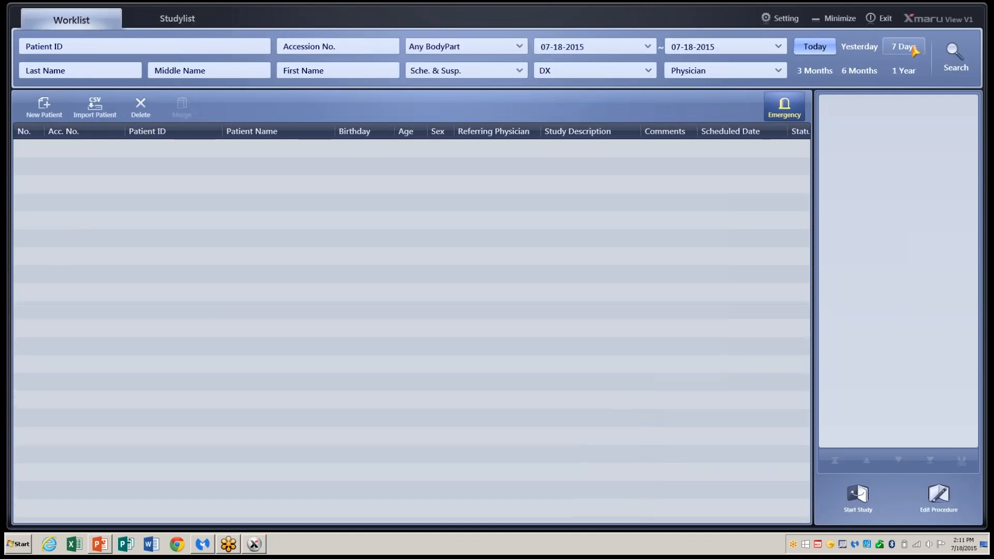
pyautogui.click(946, 60)
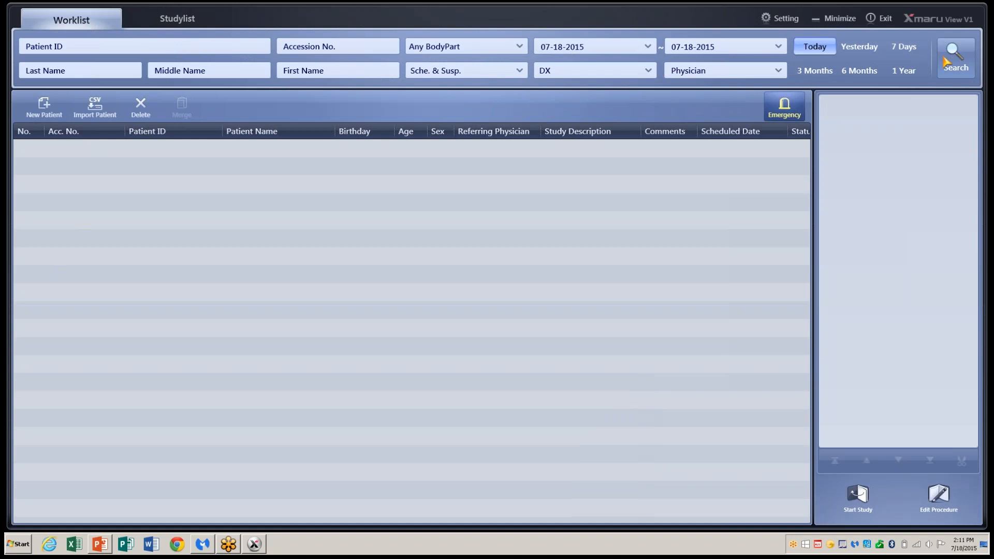
pyautogui.click(907, 73)
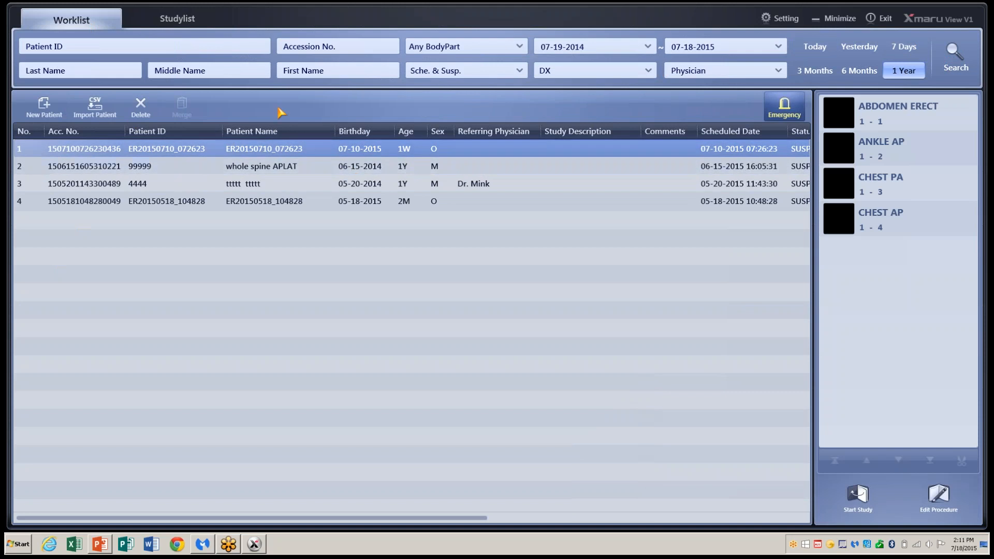
pyautogui.click(185, 23)
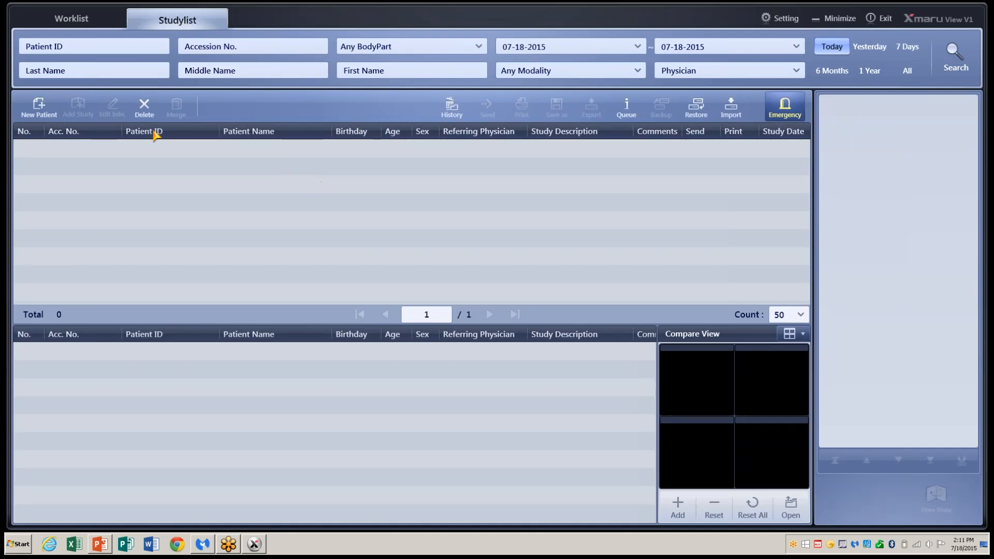
# - Register a new patient with ID 44556yyttg, a generated accession number, and last and first names
pyautogui.click(39, 108)
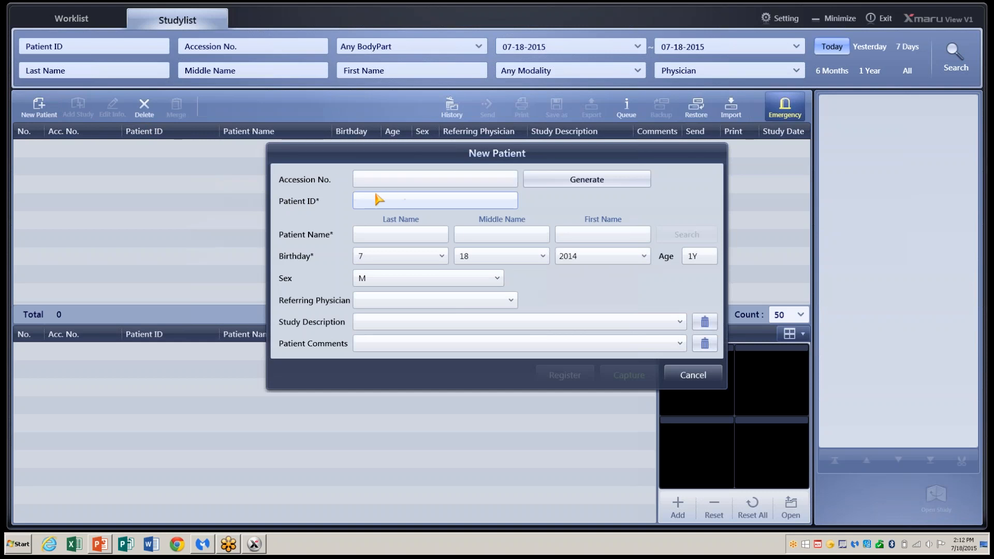
pyautogui.write('44556yyttg')
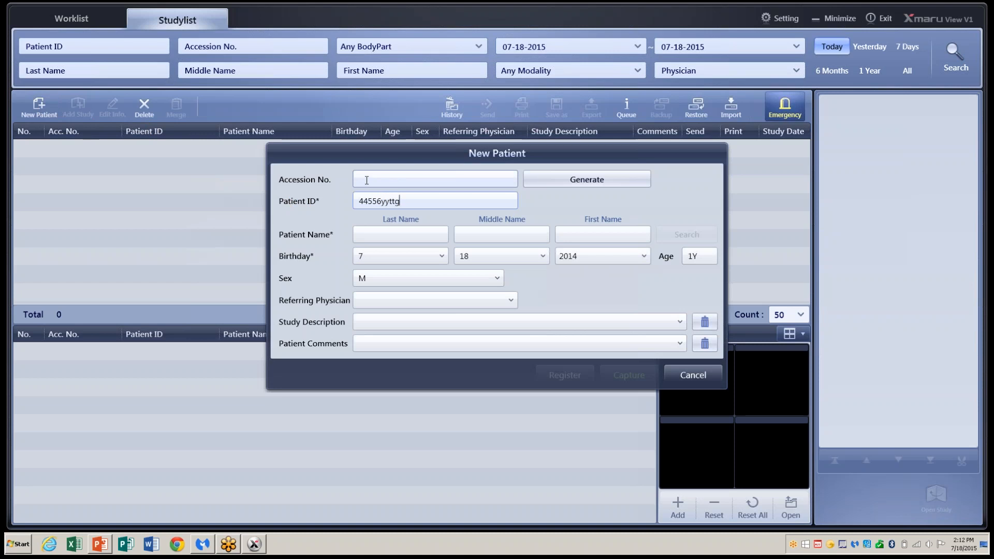
pyautogui.click(541, 186)
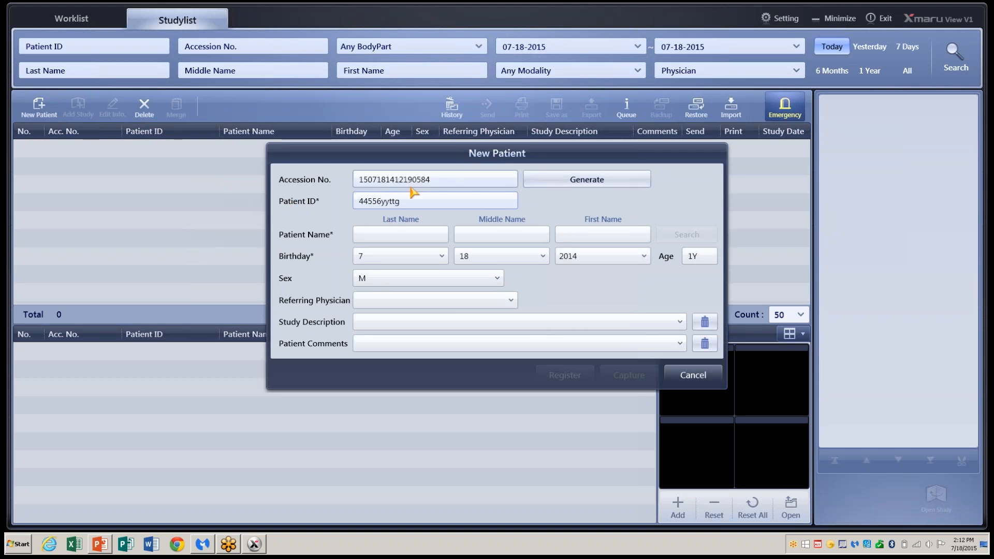
pyautogui.click(383, 236)
pyautogui.write('rest')
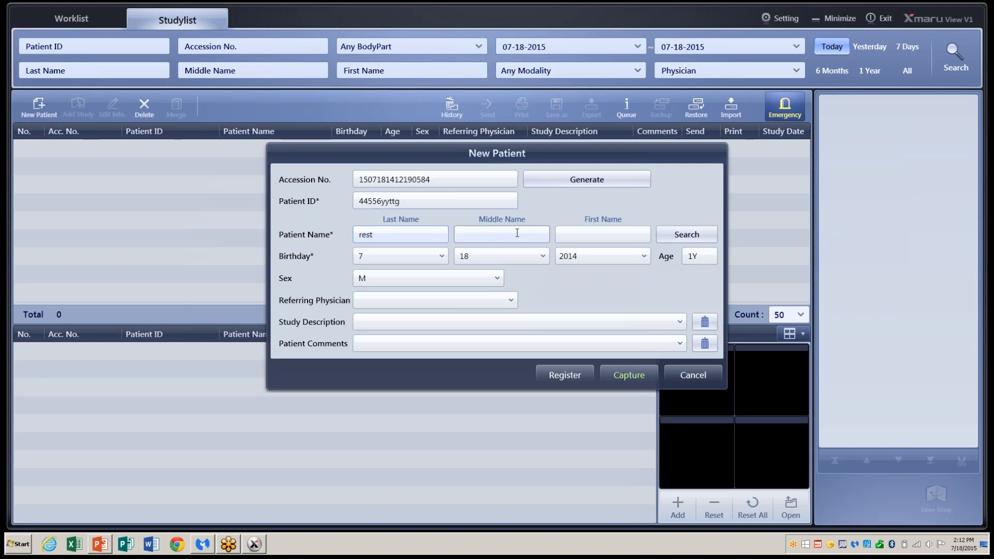
pyautogui.click(570, 233)
pyautogui.write('f')
pyautogui.write('rst')
# - Choose the referring physician and the 'get spine' study description, then proceed to procedure selection
pyautogui.click(512, 301)
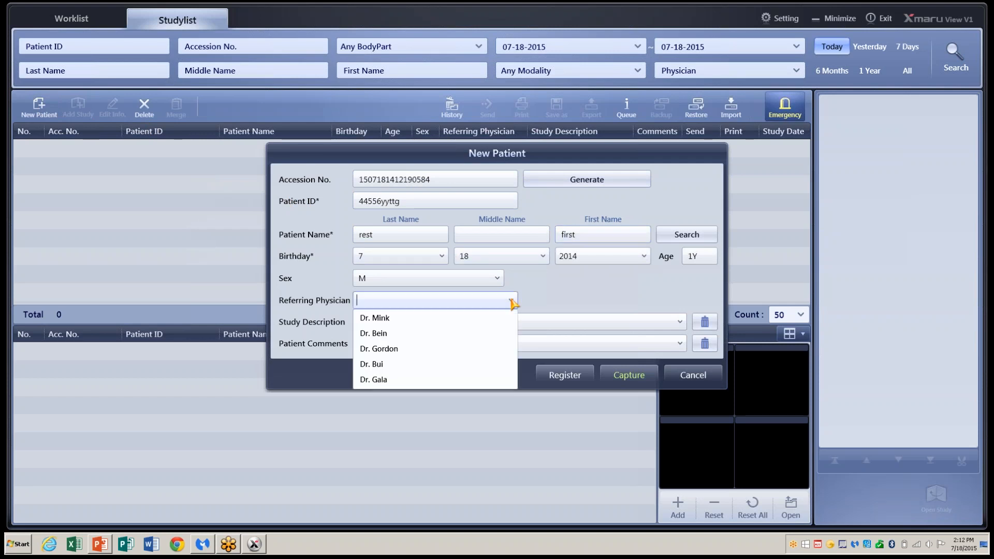
pyautogui.click(498, 352)
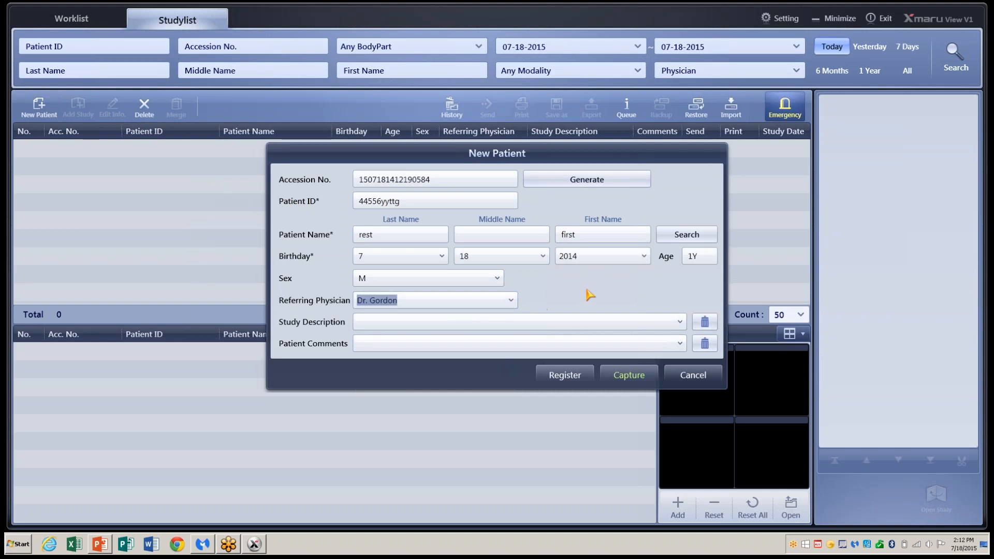
pyautogui.click(680, 322)
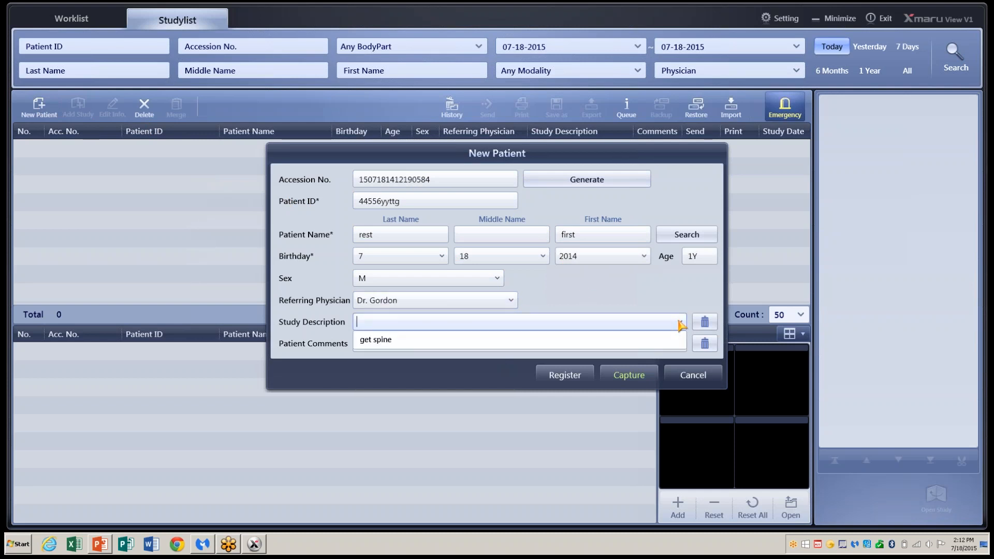
pyautogui.click(657, 346)
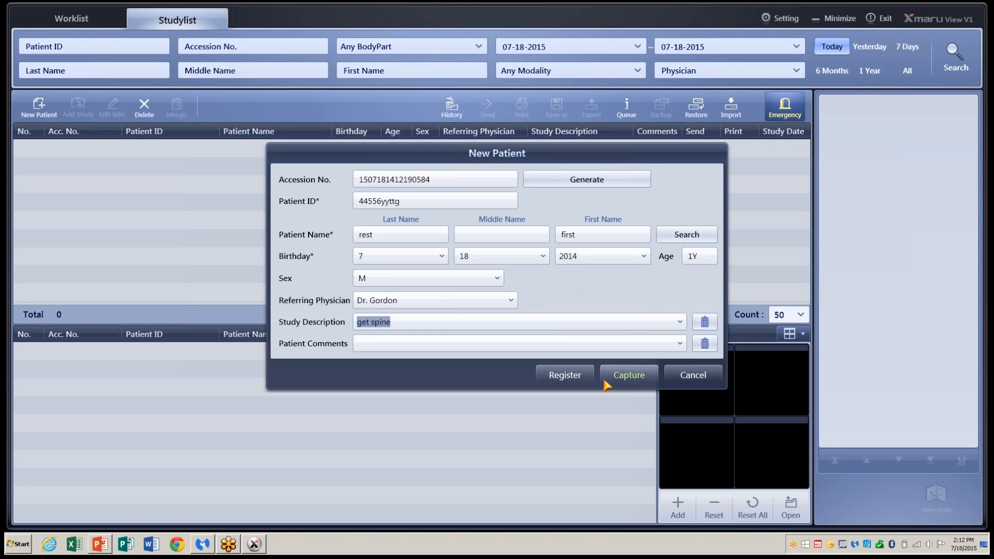
pyautogui.click(630, 377)
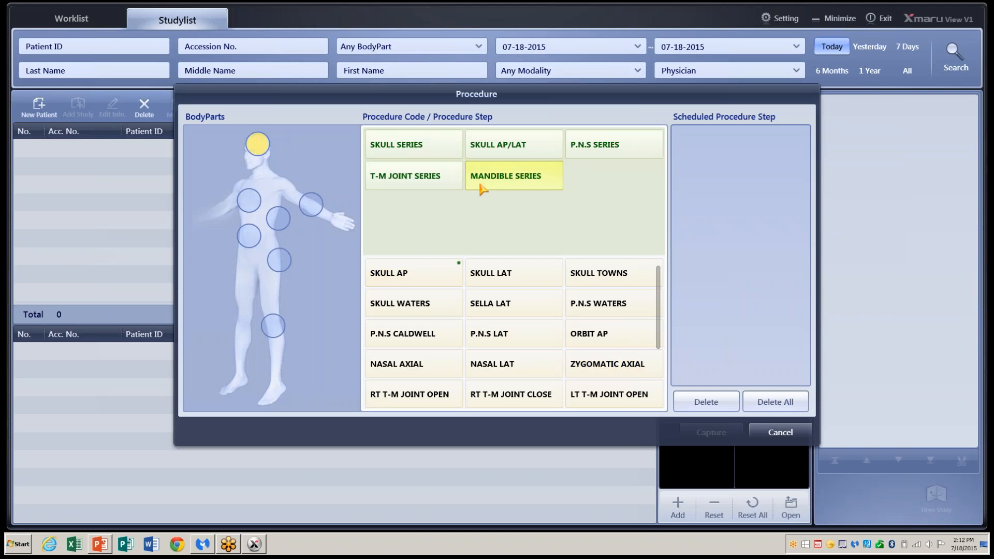
# - Schedule SKULL AP, C-SPINE LAT and L-SPINE AP, removing the extra L-SPINE LT OBL, and begin capture
pyautogui.click(431, 275)
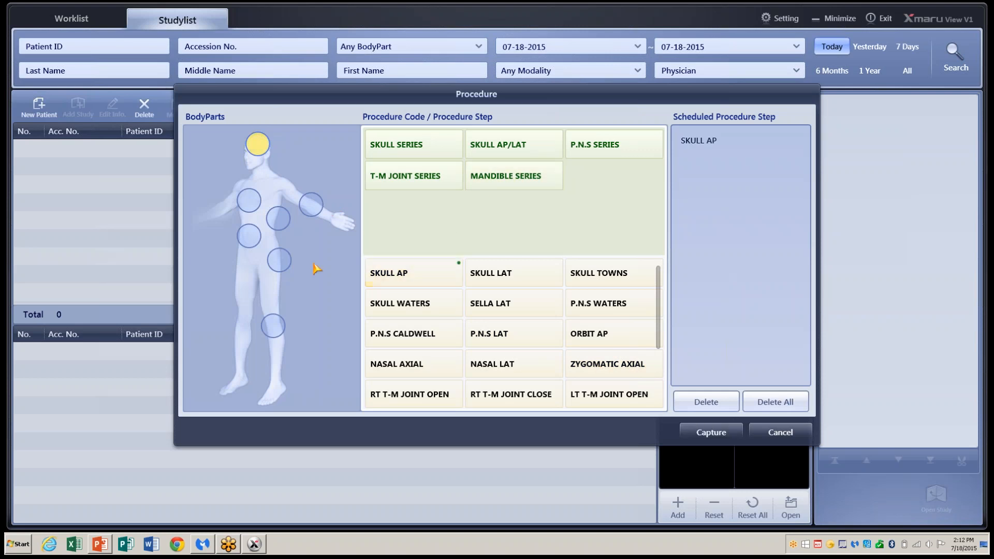
pyautogui.click(276, 219)
pyautogui.click(521, 274)
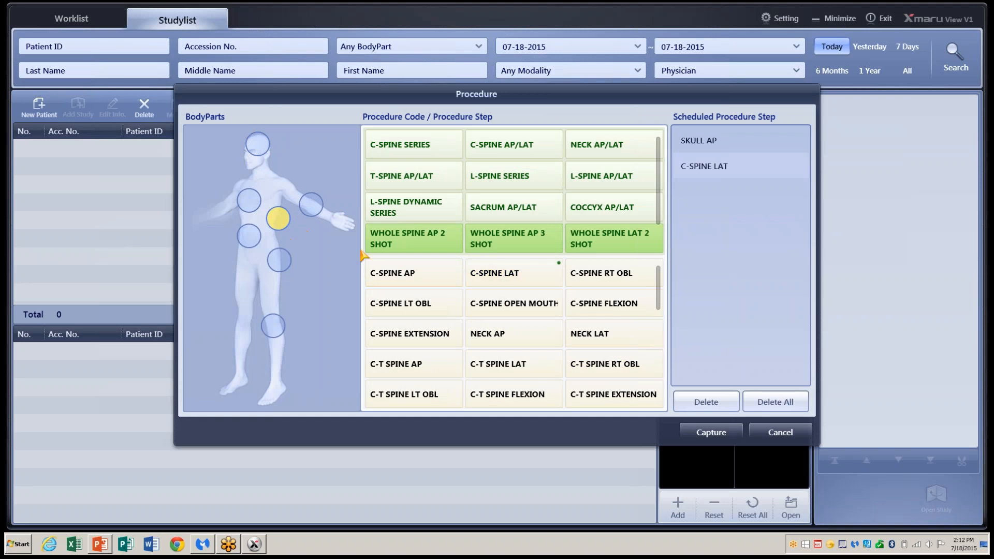
pyautogui.moveTo(657, 287); pyautogui.dragTo(662, 343)
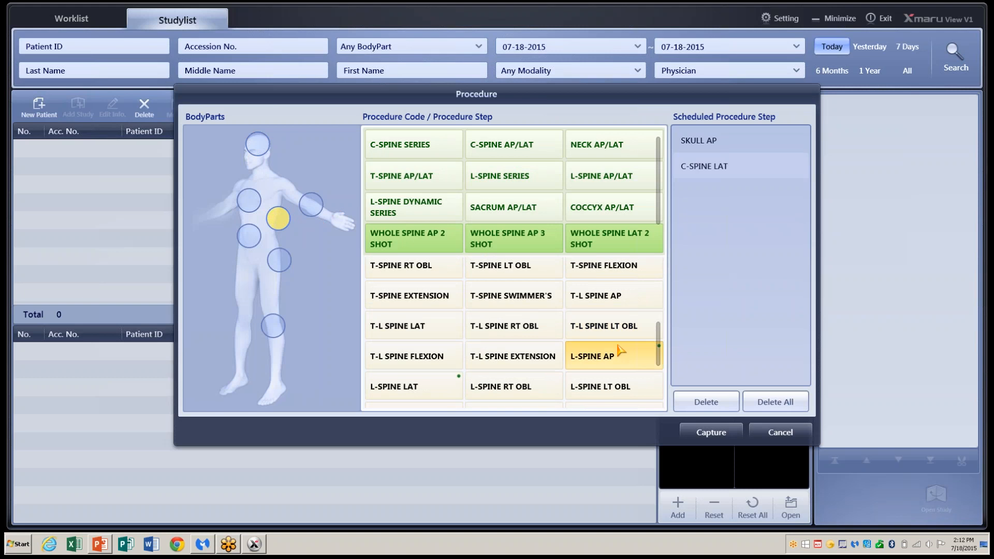
pyautogui.click(622, 354)
pyautogui.click(606, 389)
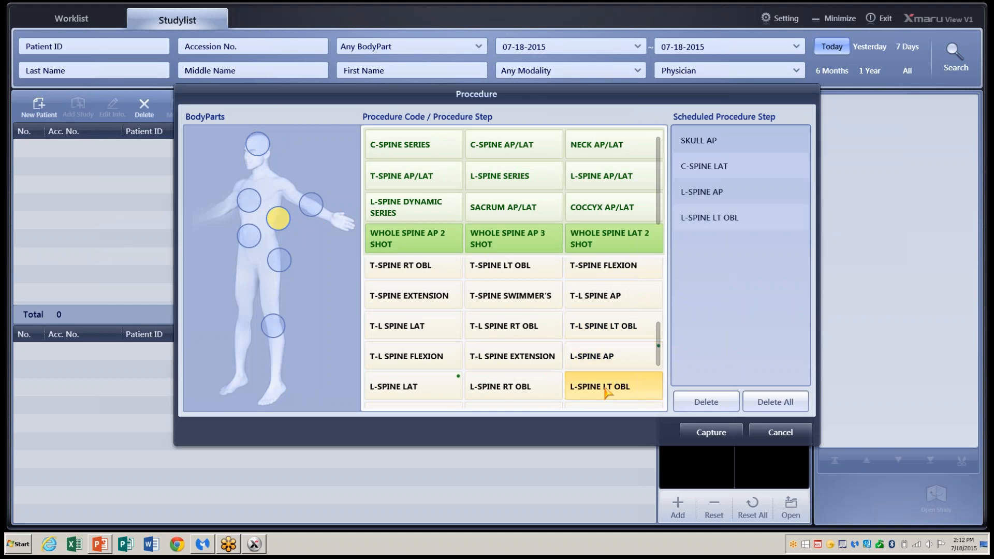
pyautogui.click(708, 221)
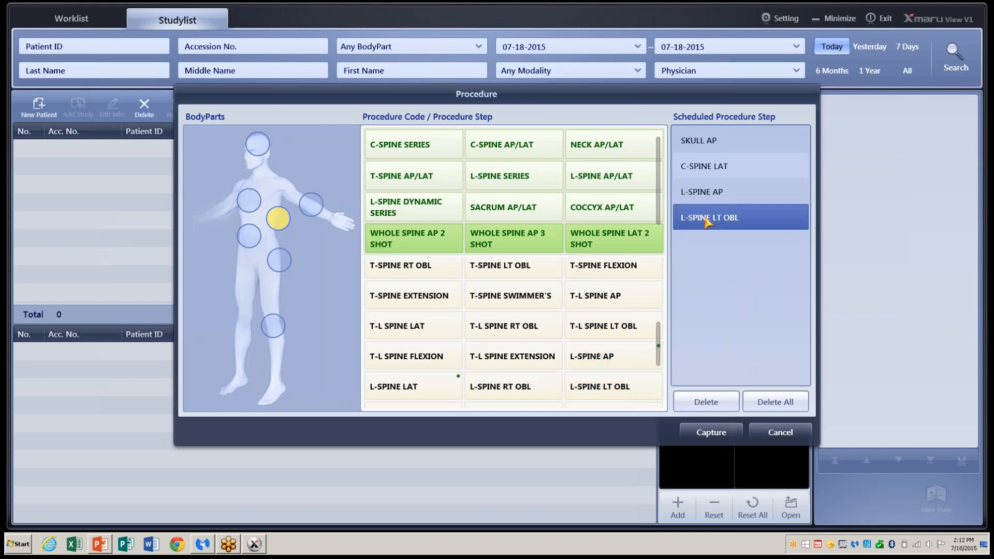
pyautogui.click(708, 403)
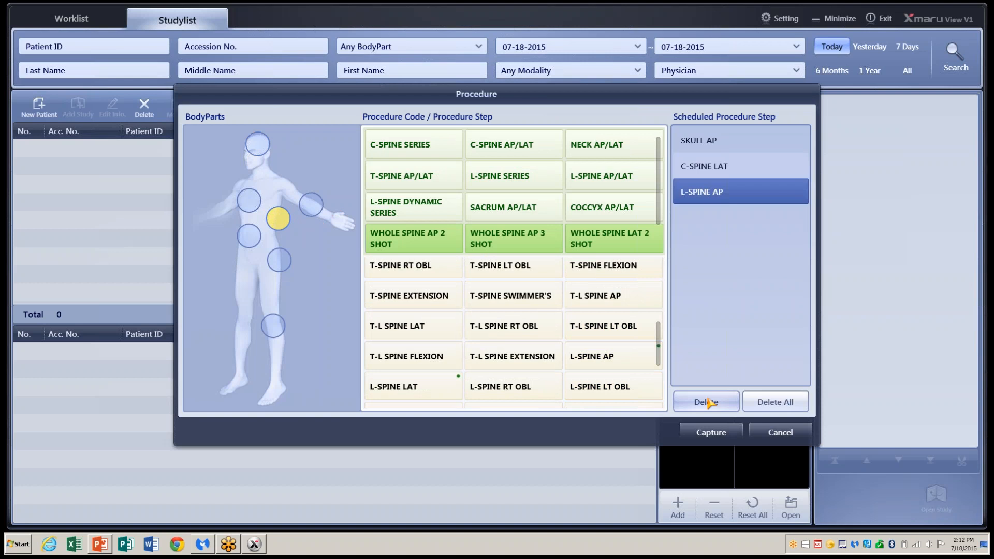
pyautogui.click(707, 435)
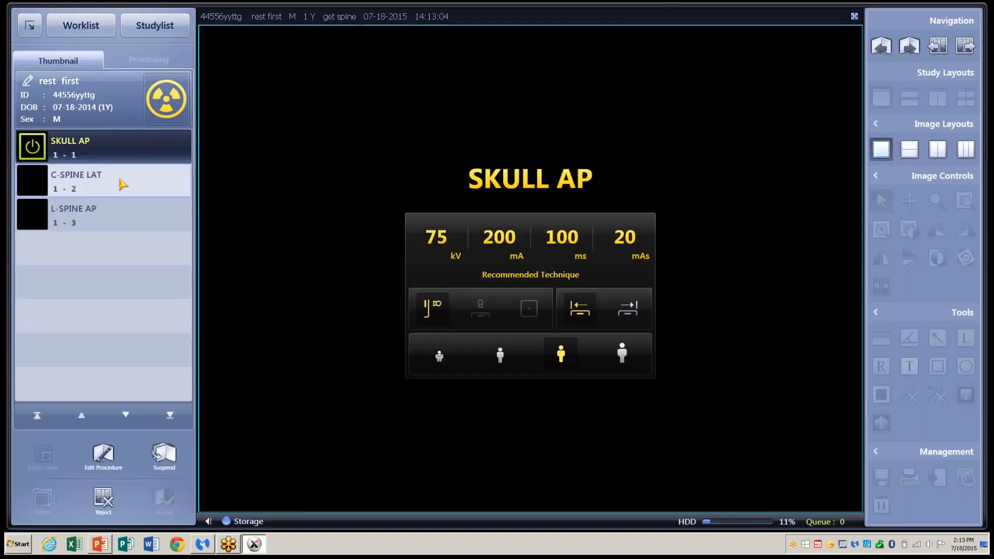
# - Compare the C-SPINE LAT and L-SPINE AP exposure techniques, then return to SKULL AP for acquisition
pyautogui.click(119, 186)
pyautogui.click(121, 204)
pyautogui.click(122, 183)
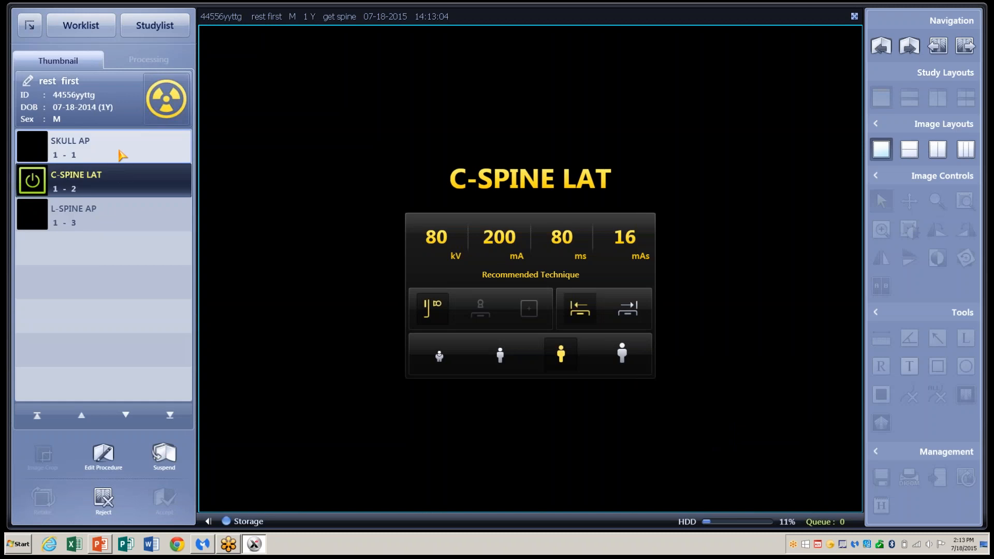
pyautogui.click(121, 154)
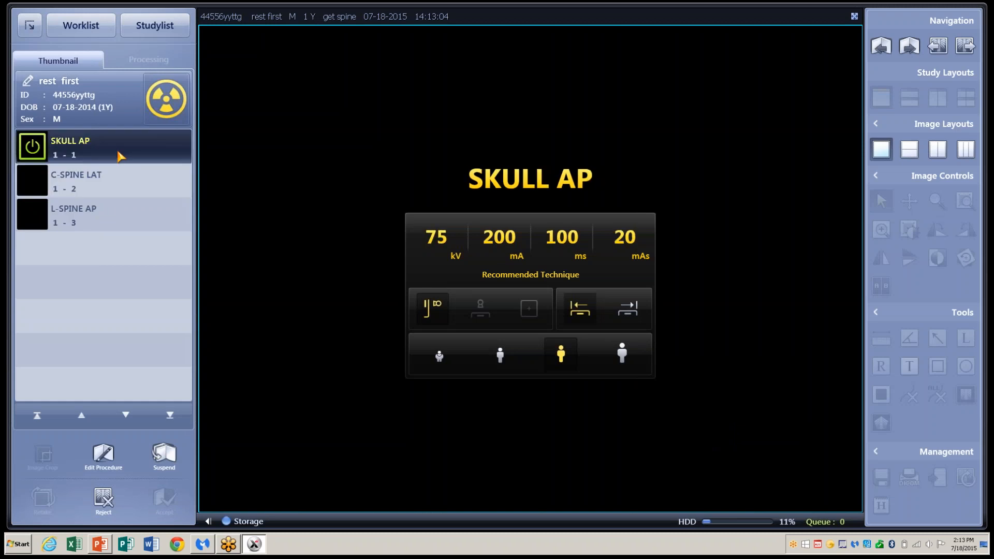
pyautogui.click(143, 188)
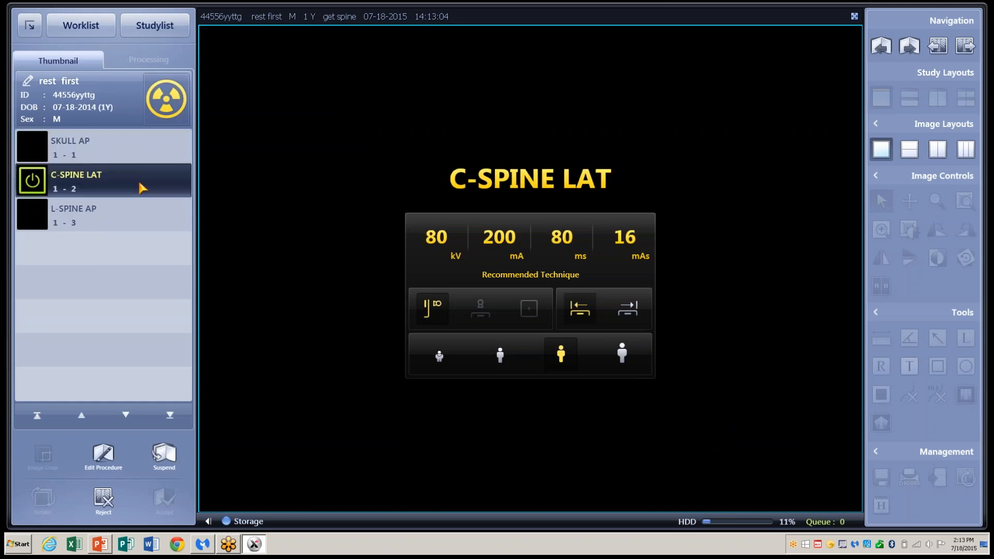
pyautogui.click(150, 218)
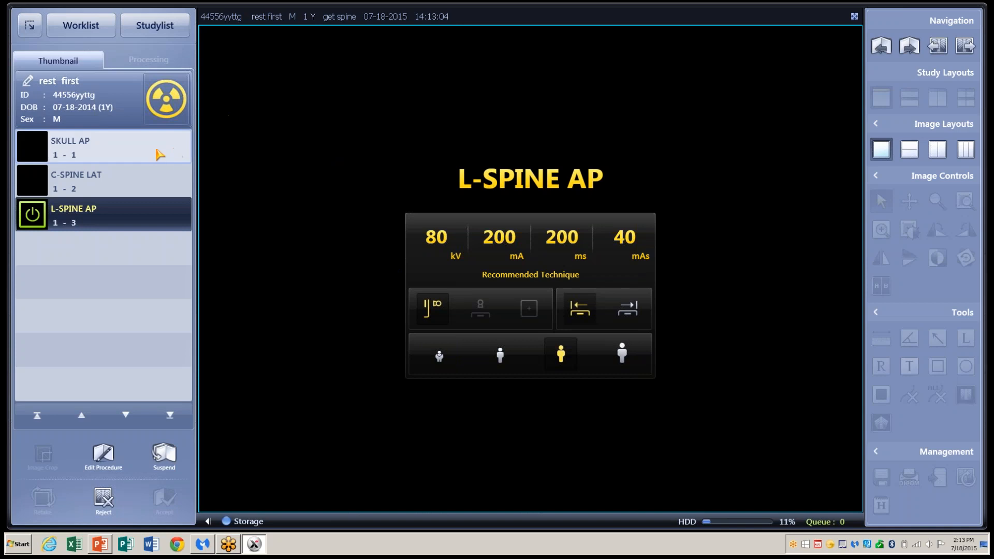
pyautogui.click(160, 154)
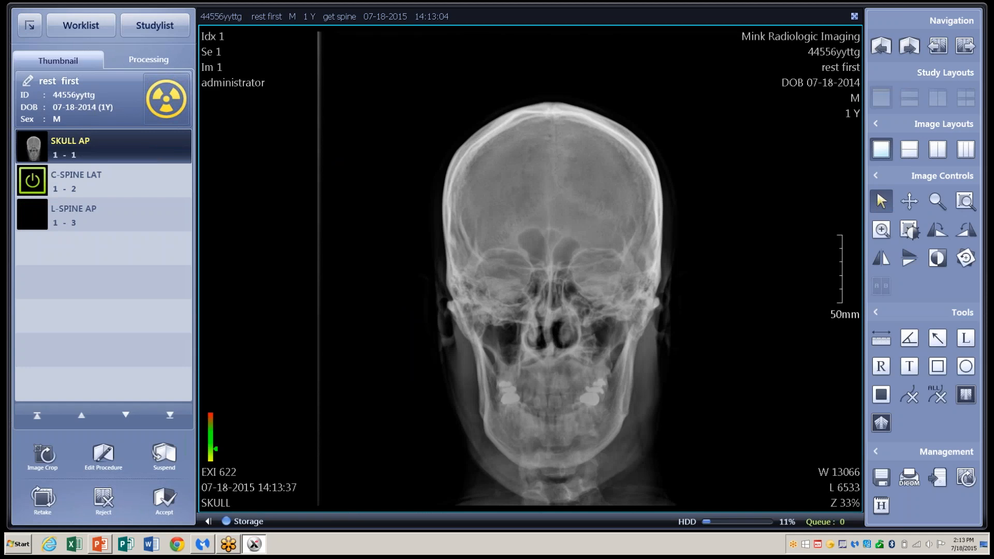
# - Acquire the C-SPINE LAT and L-SPINE AP images, review the C-spine lateral, and accept the study
pyautogui.click(173, 112)
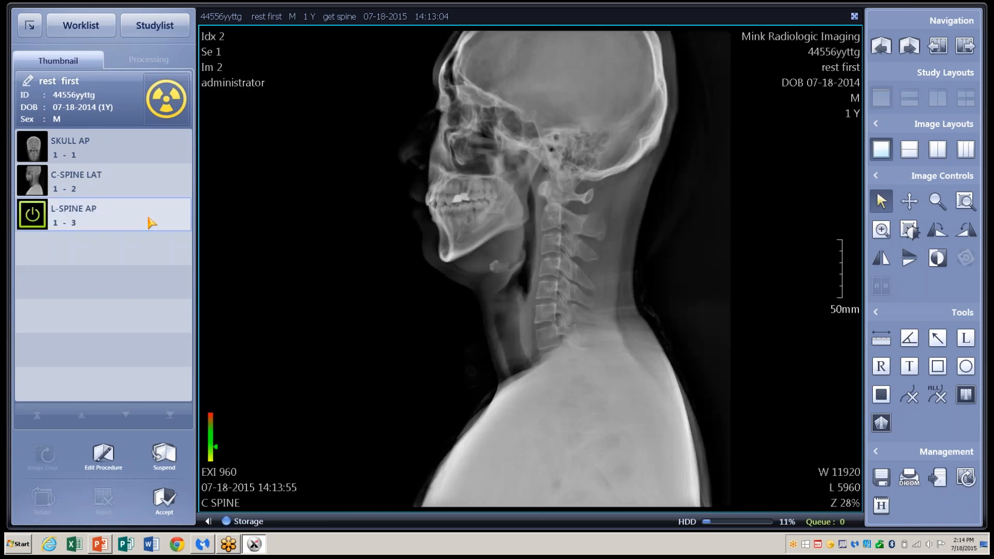
pyautogui.click(150, 223)
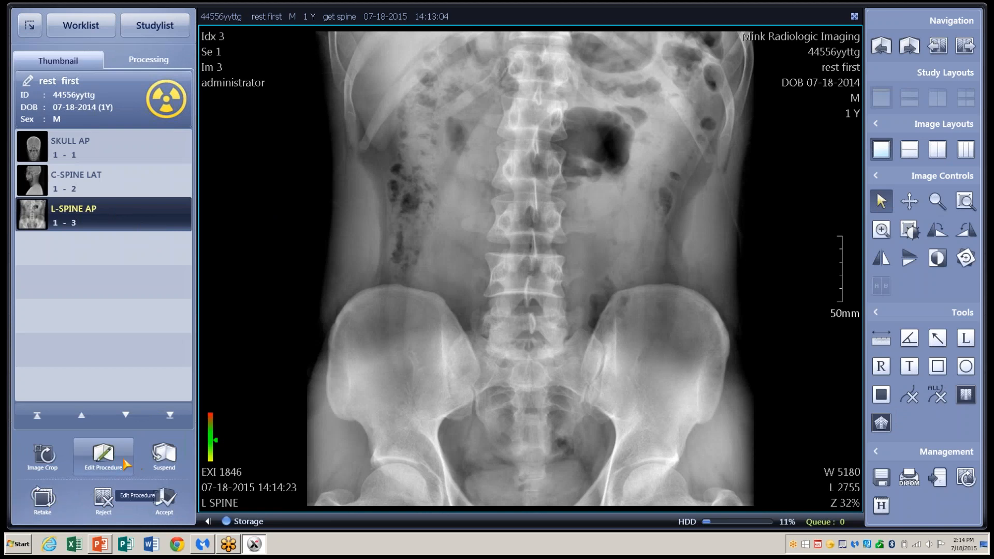
pyautogui.click(97, 182)
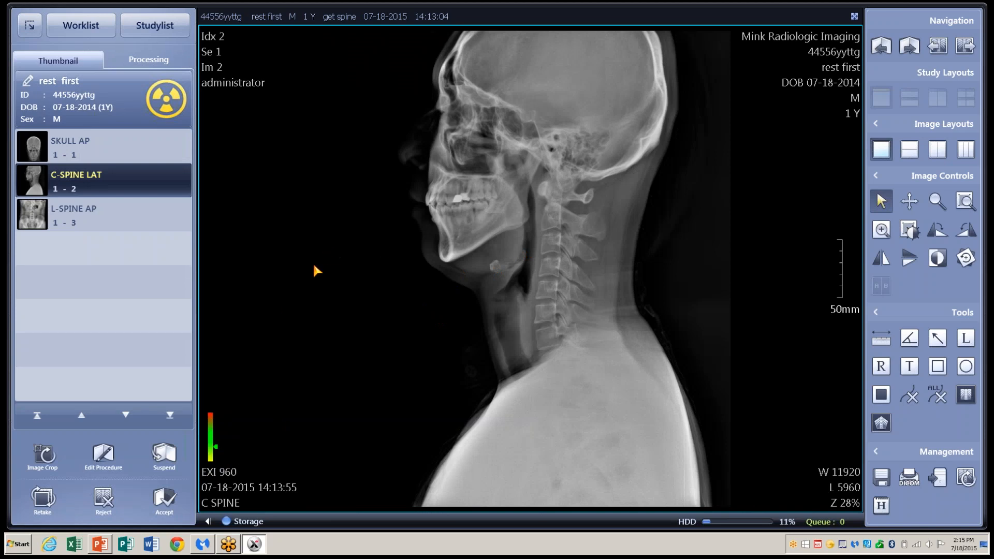
pyautogui.click(165, 502)
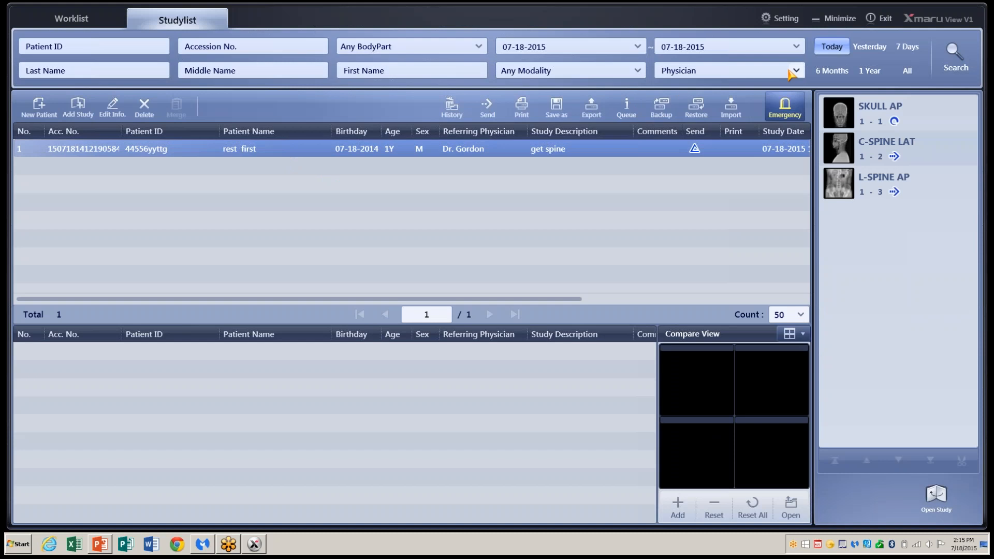
# - Widen the study list to all dates, showing 18 studies, and open the get spine study
pyautogui.click(876, 48)
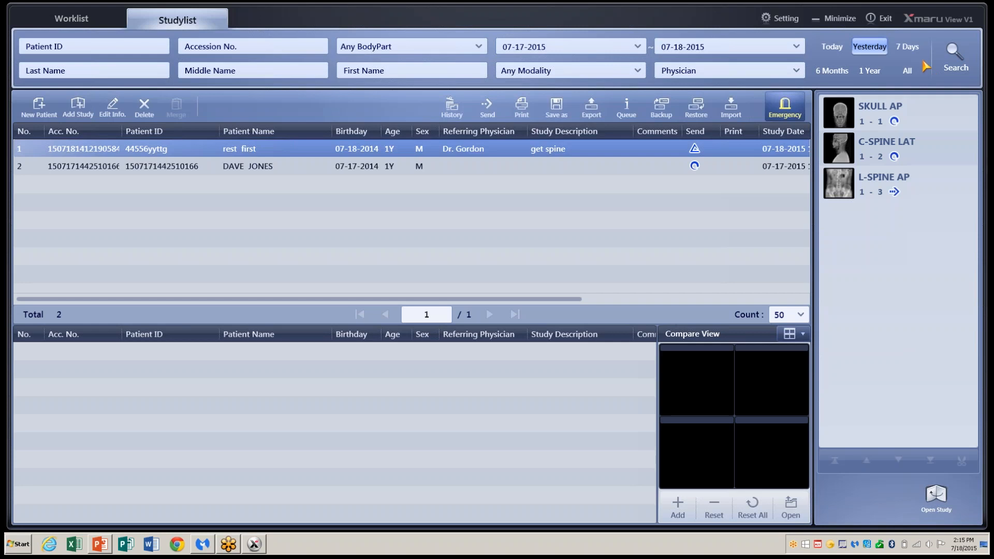
pyautogui.click(955, 69)
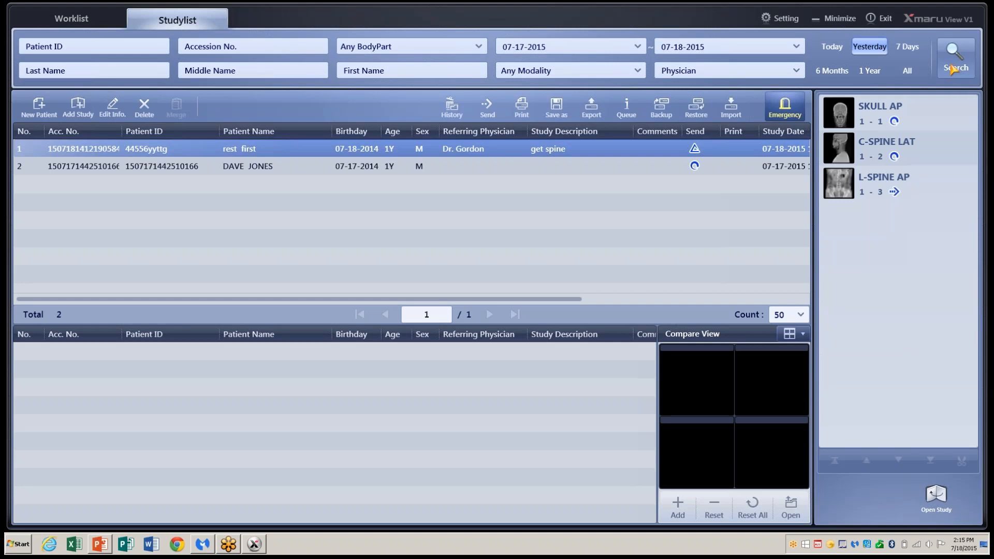
pyautogui.click(908, 72)
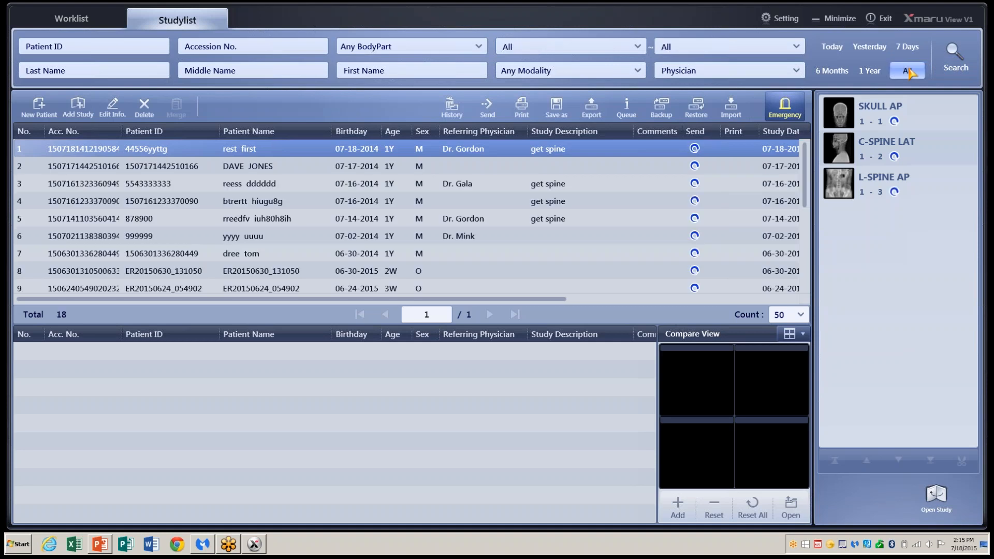
pyautogui.doubleClick(374, 150)
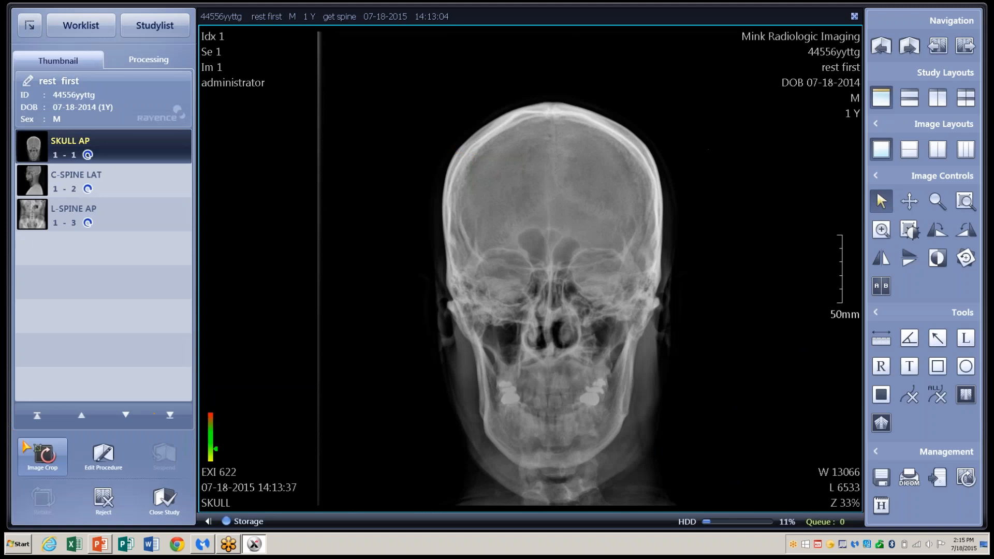
# - Crop the SKULL AP image by pulling the left, right and top edges in toward the skull
pyautogui.click(44, 455)
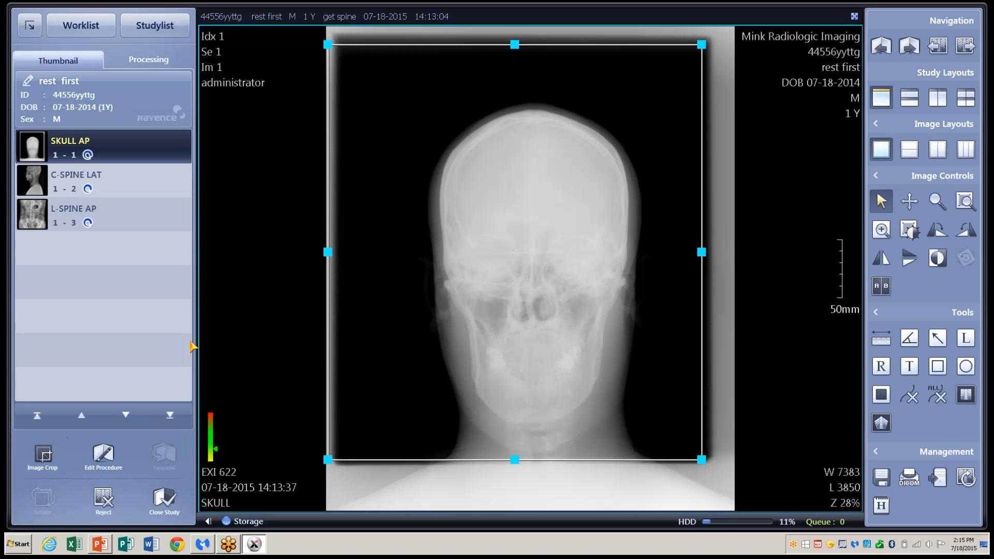
pyautogui.moveTo(328, 253); pyautogui.dragTo(418, 253)
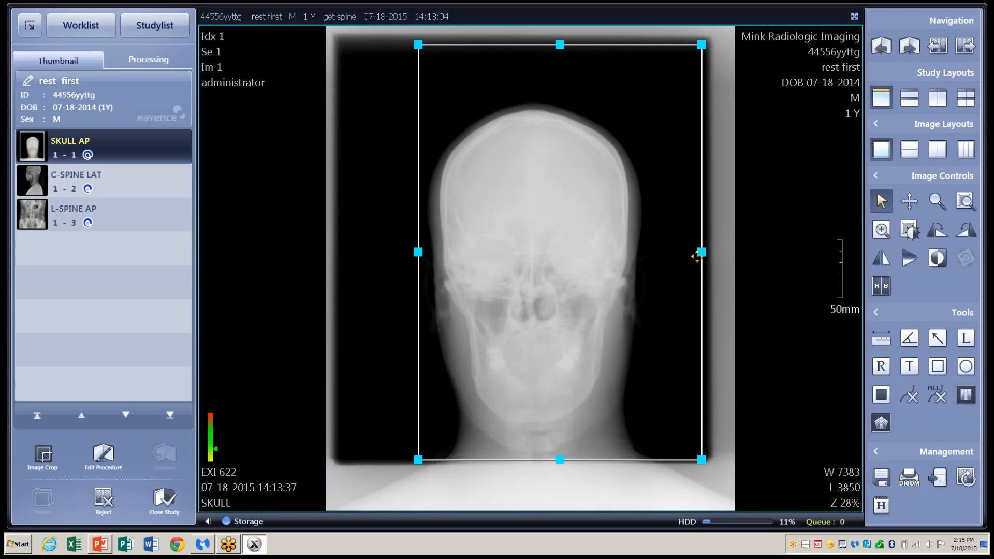
pyautogui.moveTo(702, 255); pyautogui.dragTo(654, 253)
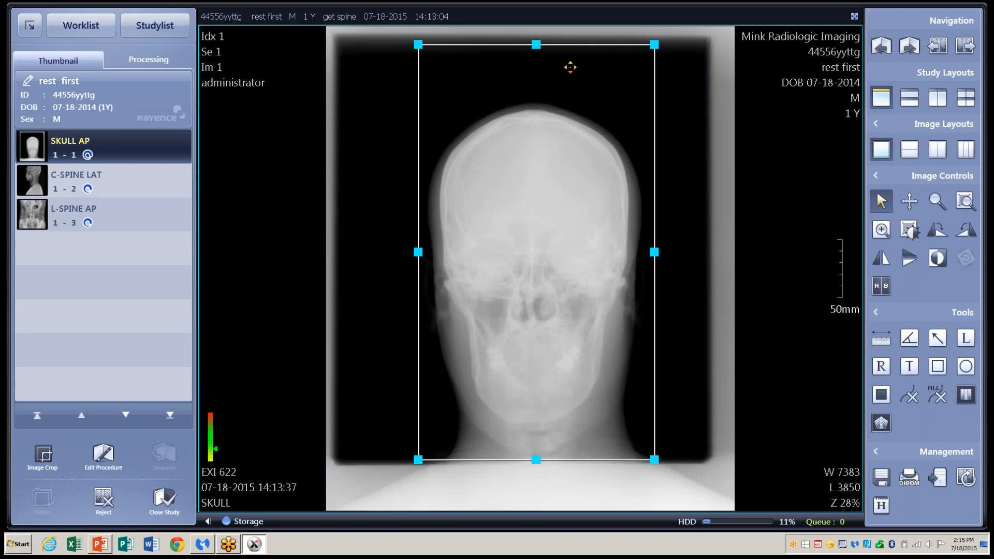
pyautogui.moveTo(537, 45); pyautogui.dragTo(532, 99)
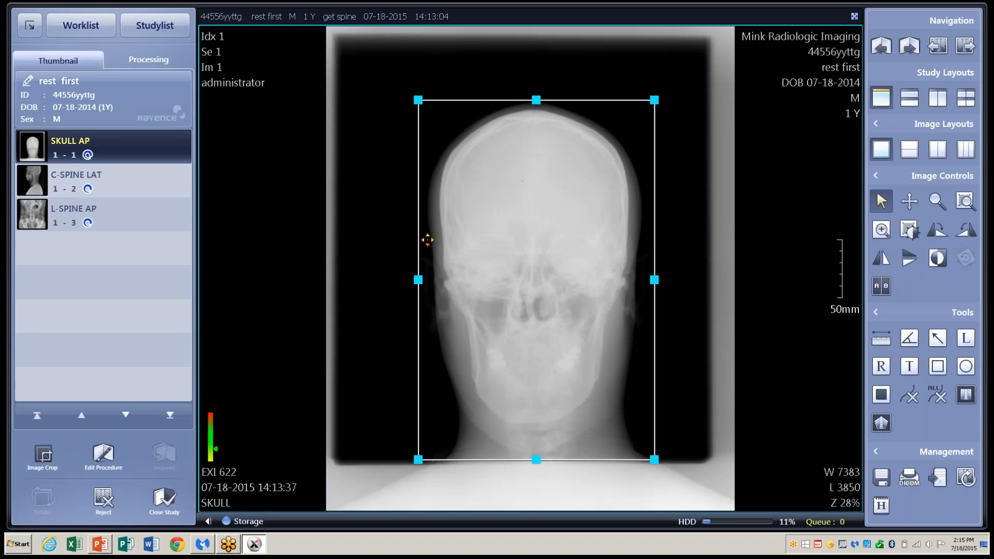
pyautogui.click(44, 455)
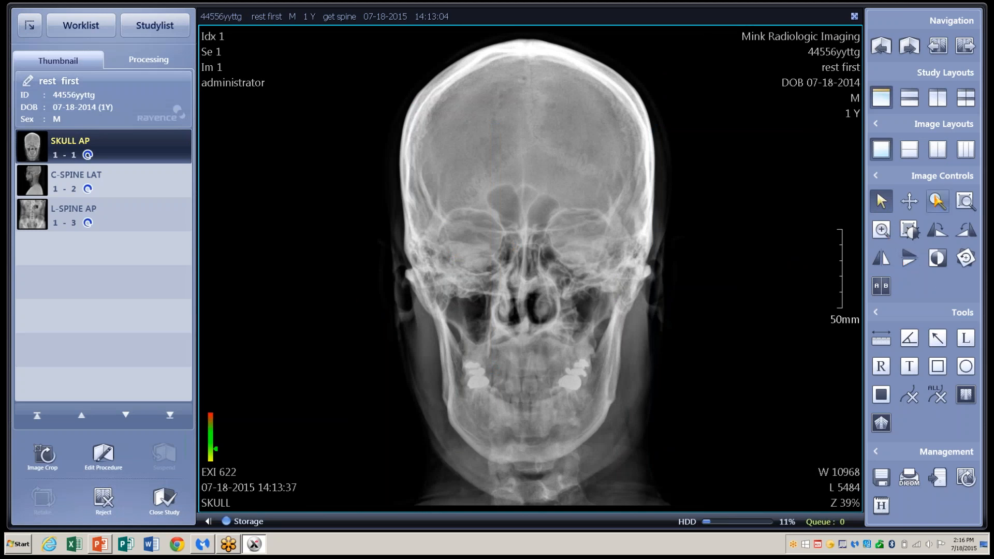
# - Try panning, area zoom, view reset and the magnifier around the left orbit on the skull image
pyautogui.click(910, 201)
pyautogui.moveTo(617, 228); pyautogui.dragTo(535, 300)
pyautogui.click(881, 202)
pyautogui.click(966, 201)
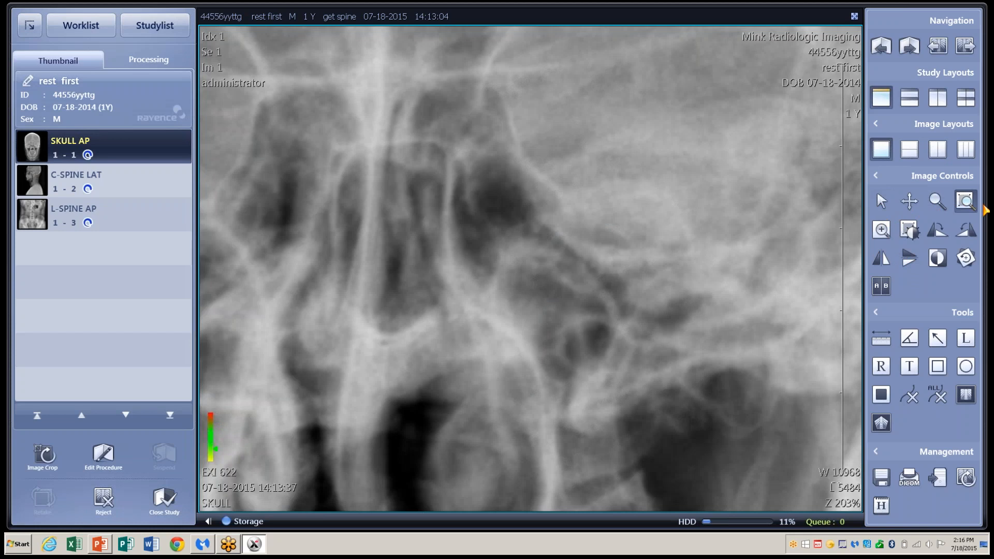
pyautogui.click(881, 201)
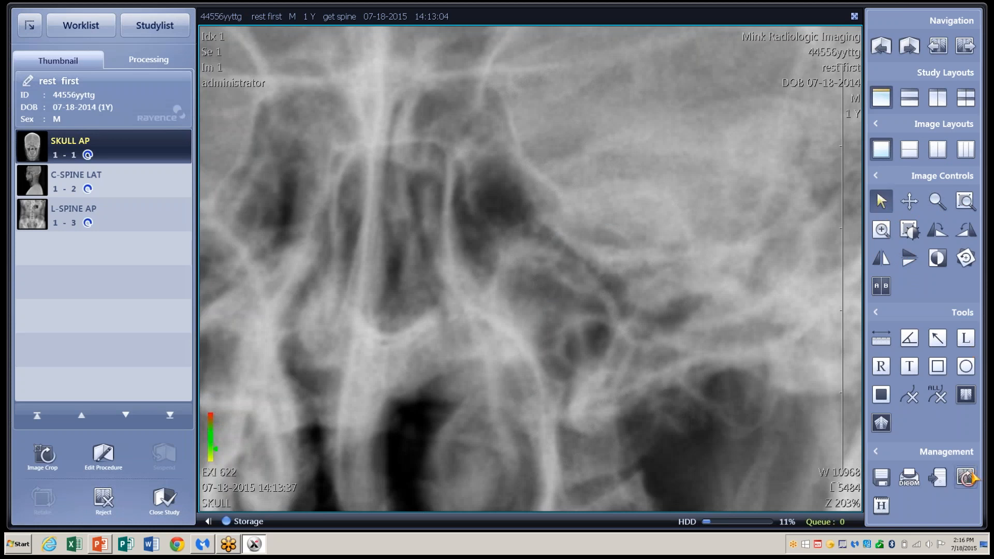
pyautogui.click(966, 477)
pyautogui.click(882, 229)
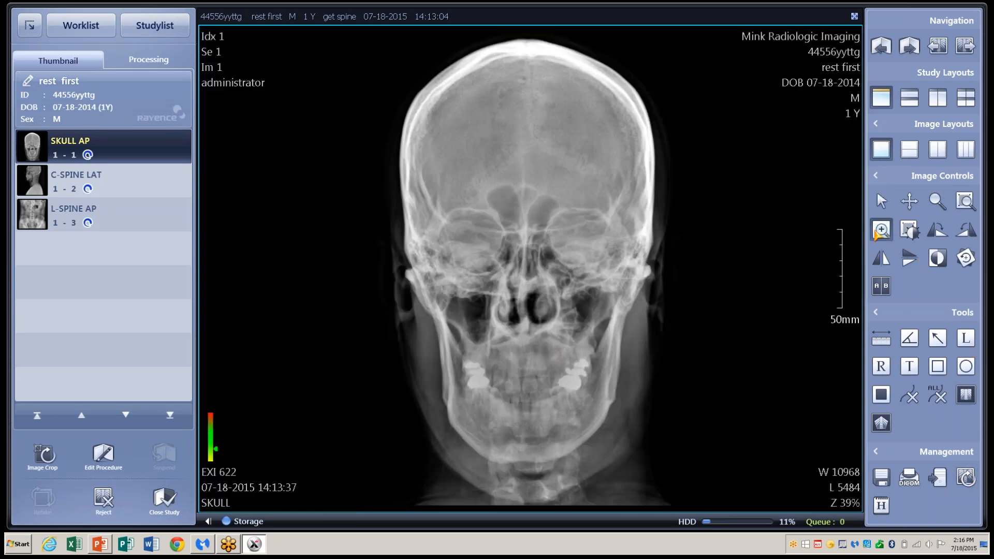
pyautogui.moveTo(640, 202); pyautogui.dragTo(575, 287)
pyautogui.click(881, 201)
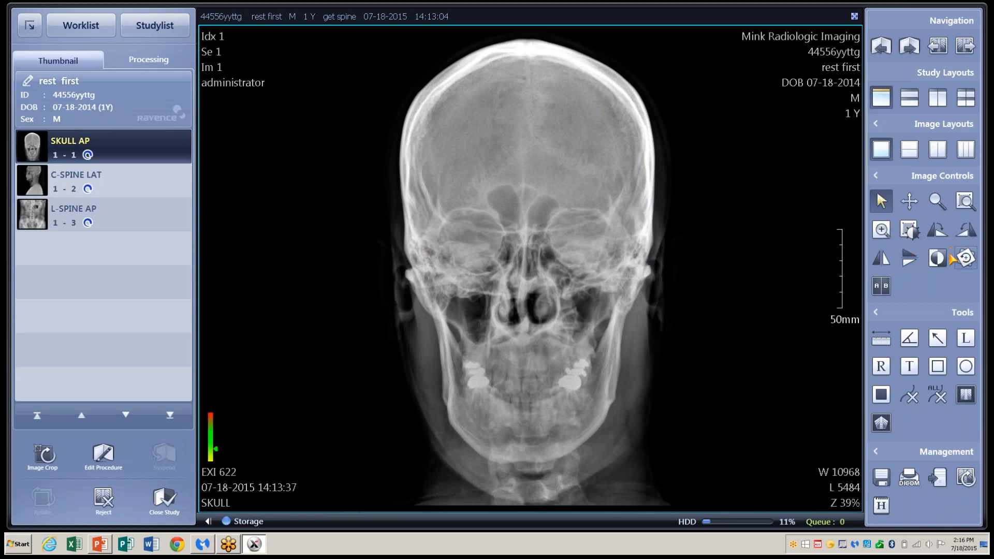
# - Invert and restore the greyscale, view the C-spine lateral image, then close the study
pyautogui.click(938, 258)
pyautogui.click(938, 258)
pyautogui.click(155, 187)
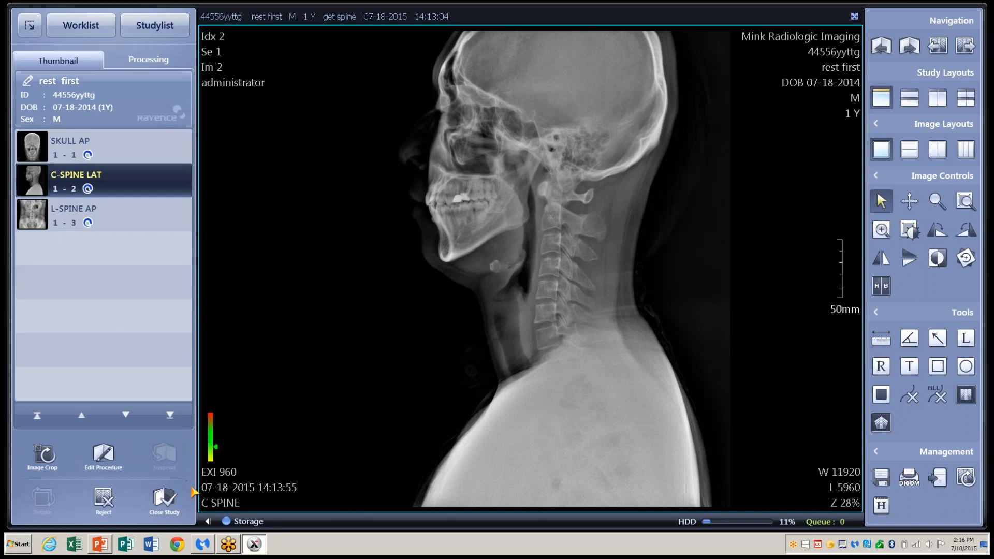
pyautogui.click(172, 500)
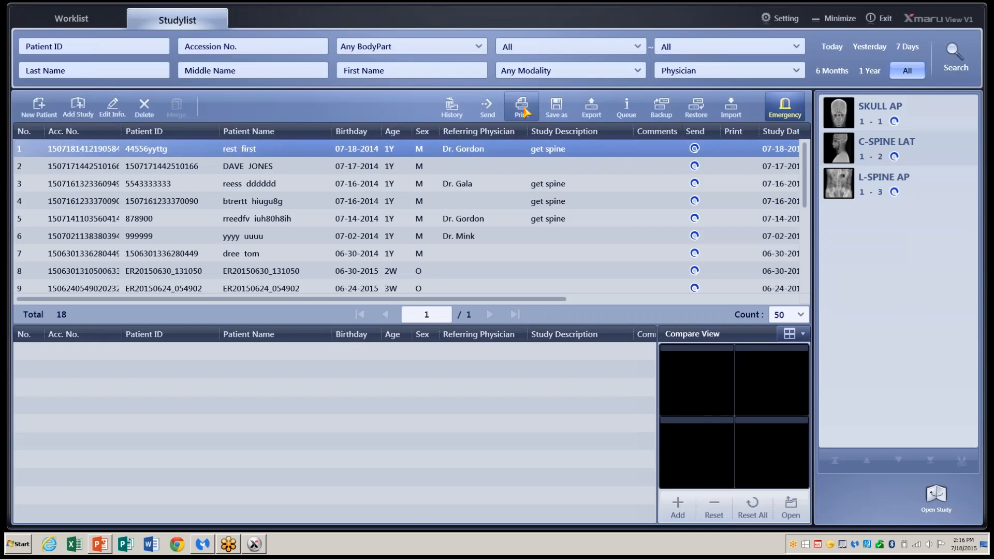
# - Check the Save As options with JPEG format and a save folder, then cancel without saving
pyautogui.click(557, 115)
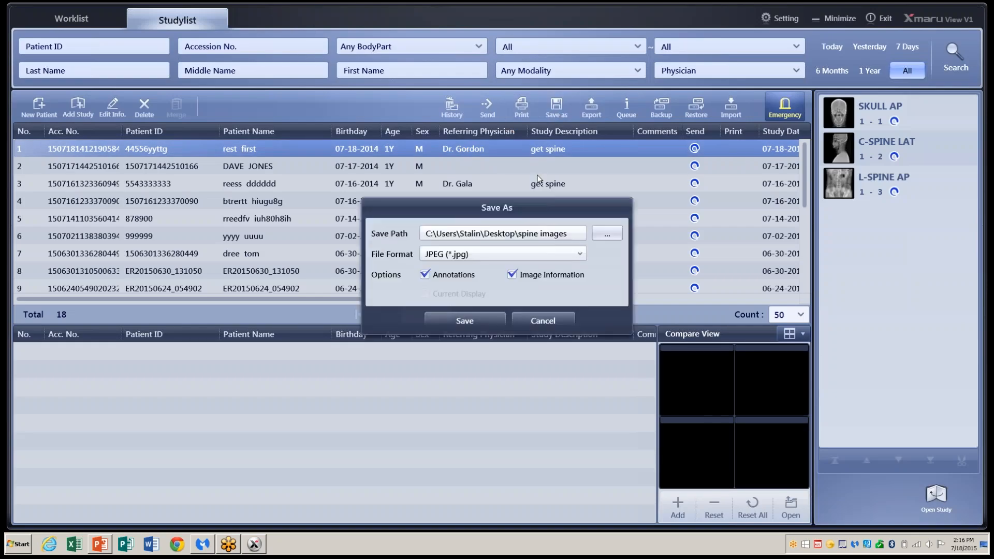
pyautogui.click(580, 255)
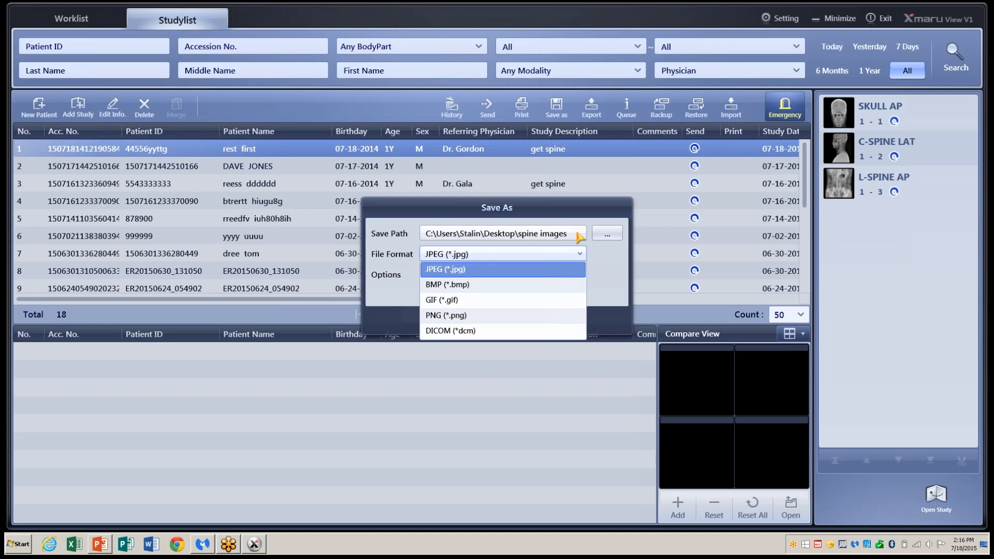
pyautogui.click(609, 237)
pyautogui.click(607, 236)
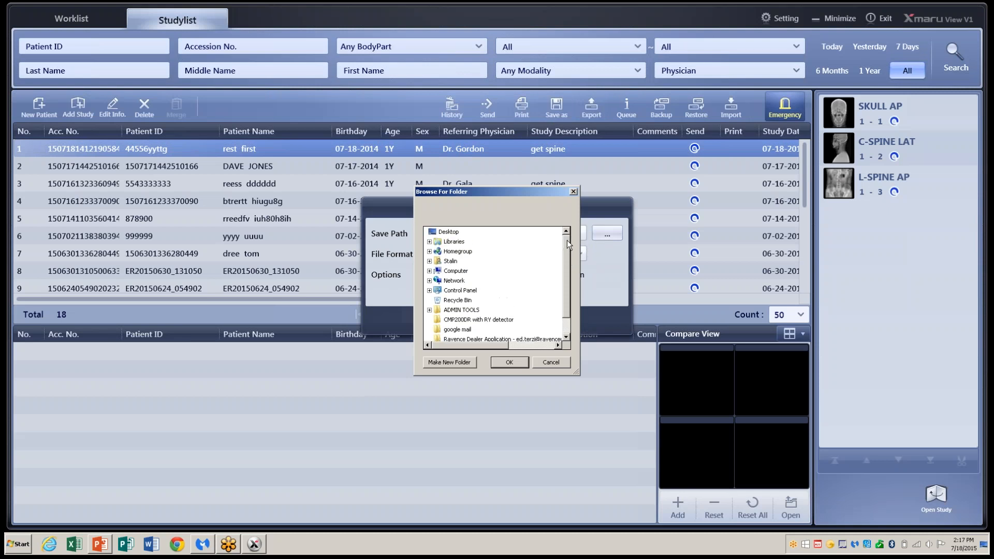
pyautogui.click(573, 190)
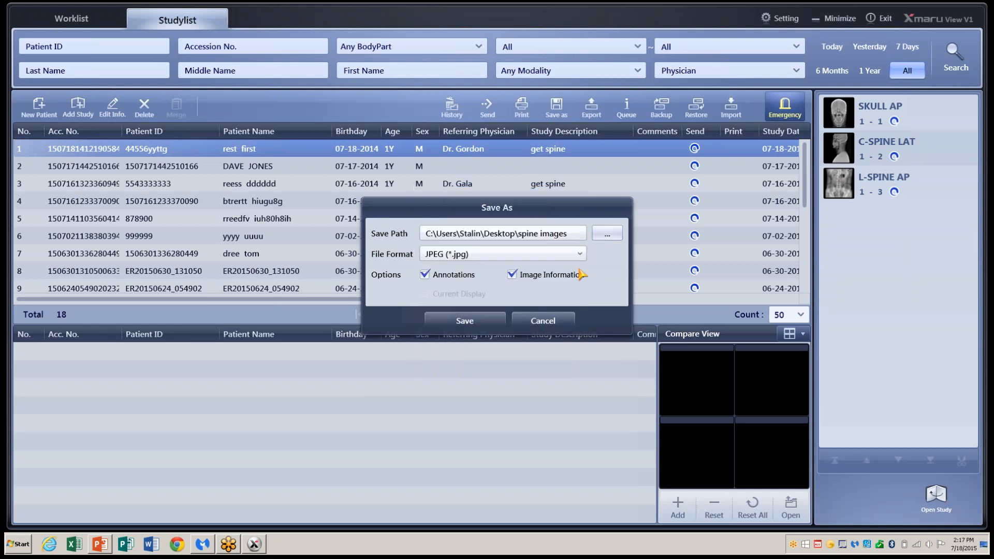
pyautogui.click(544, 319)
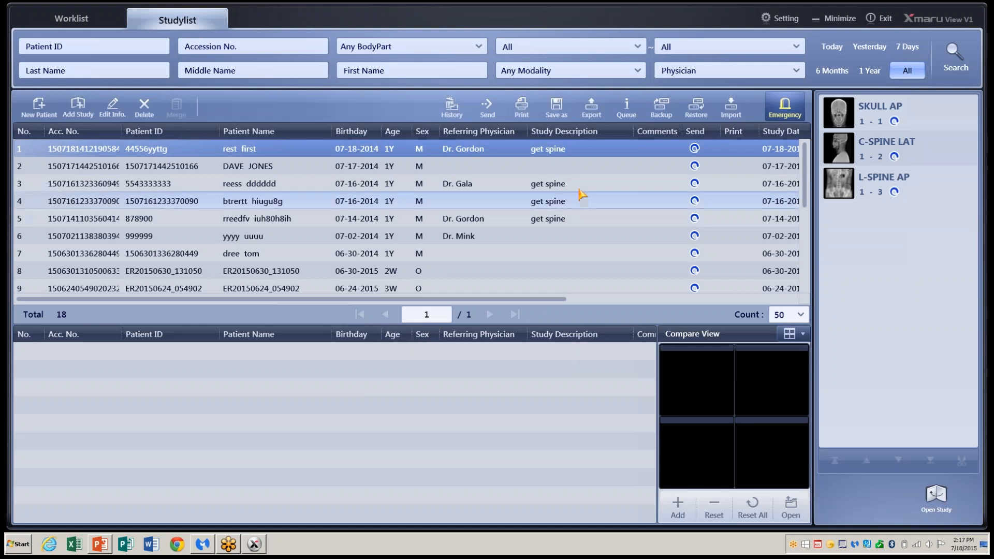
# - Open the Data Export dialog and cancel it without exporting anything
pyautogui.click(592, 108)
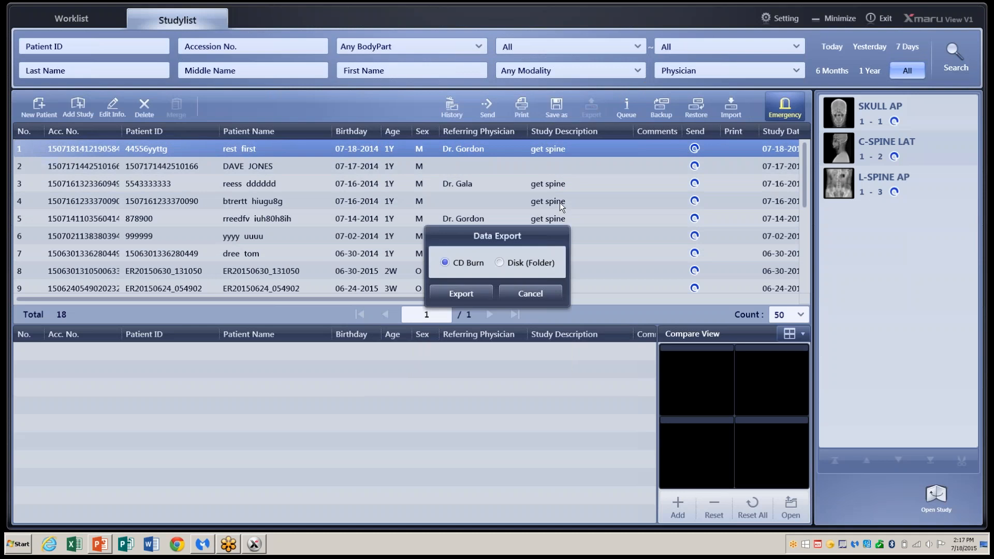
pyautogui.click(528, 294)
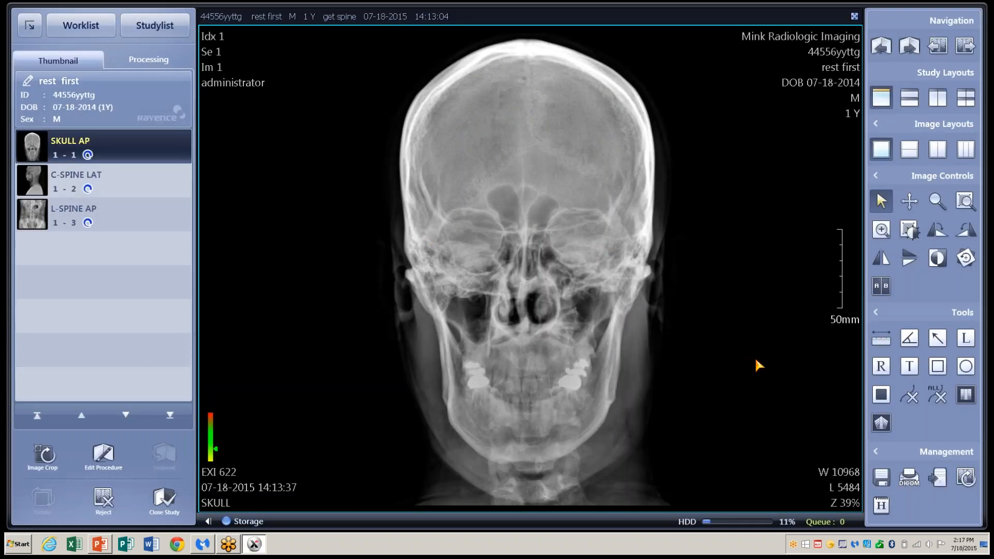
# - Delete the R orientation marker from the skull image
pyautogui.click(876, 313)
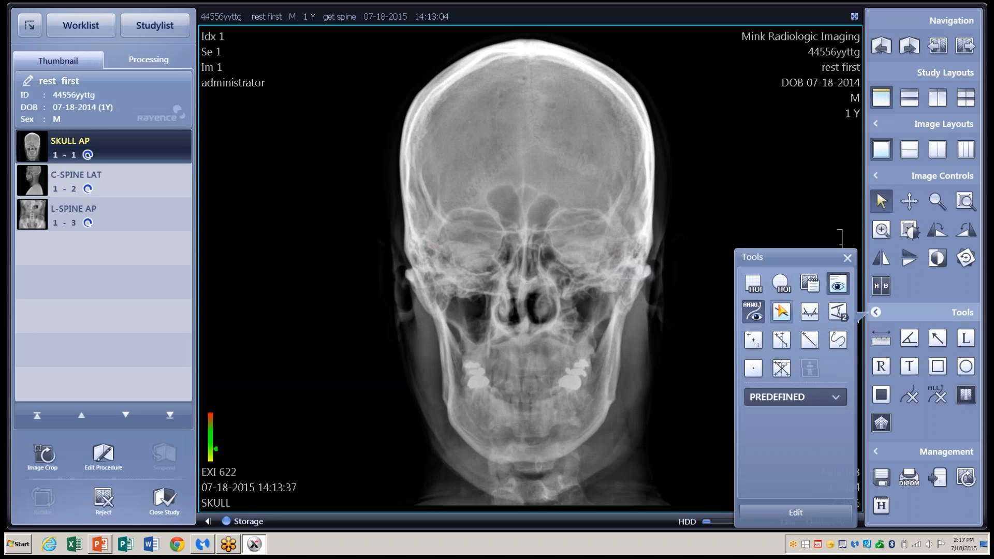
pyautogui.click(847, 259)
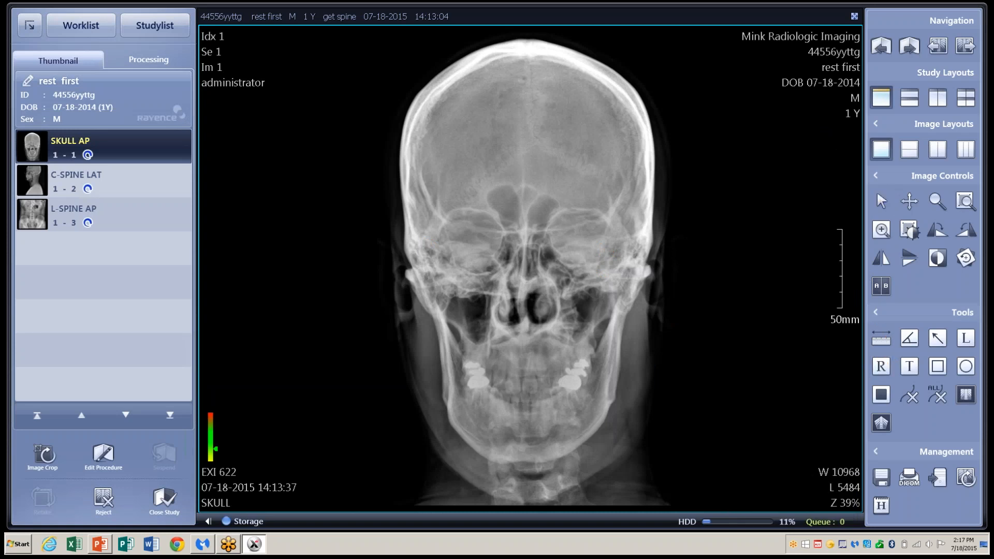
pyautogui.click(404, 71)
pyautogui.click(396, 75)
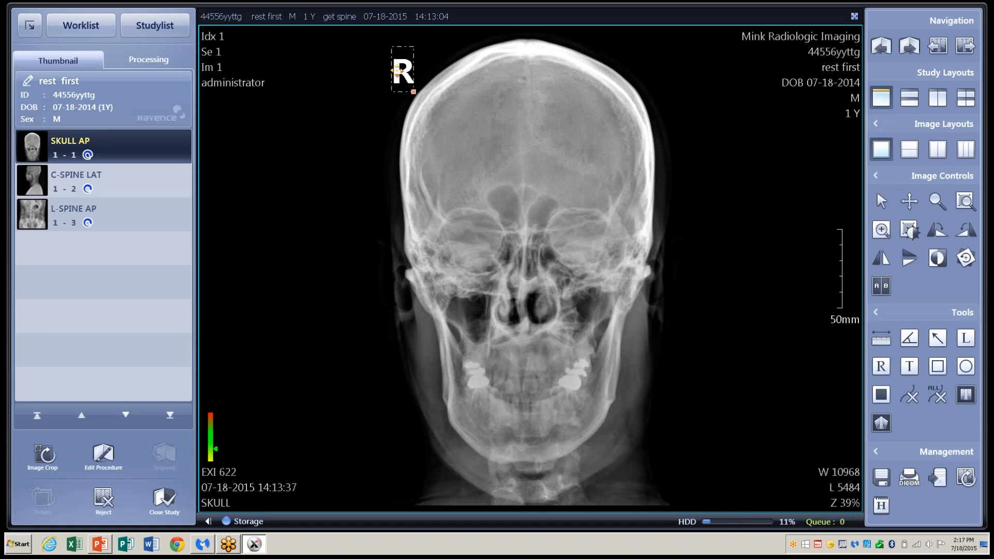
pyautogui.rightClick(397, 76)
pyautogui.click(422, 78)
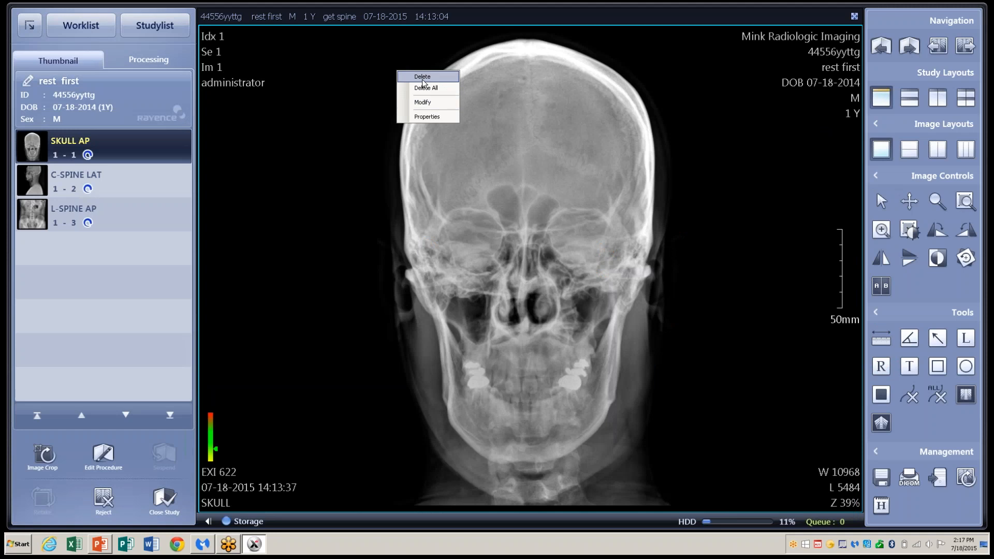
# - Add a 'skull' text label, move it down beside the jaw, then delete it
pyautogui.click(909, 366)
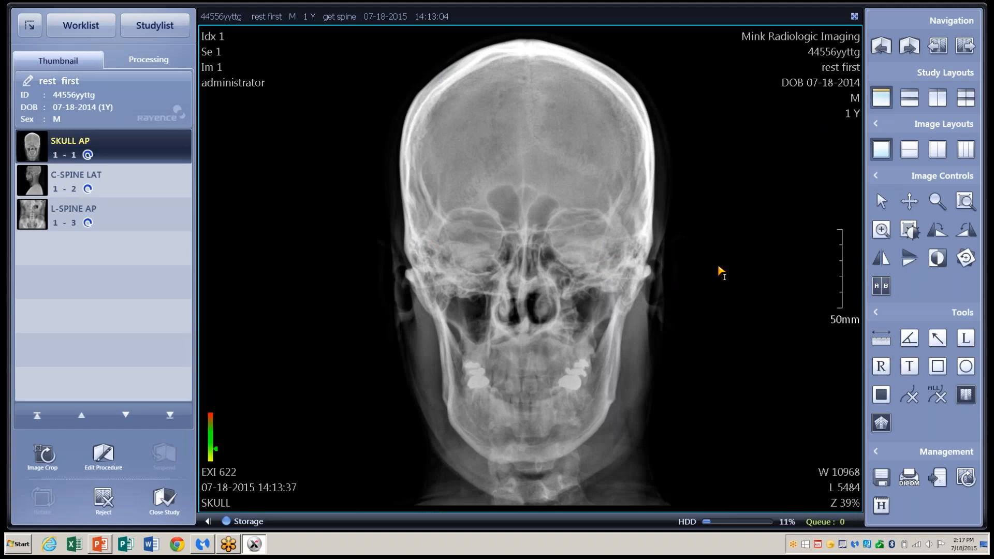
pyautogui.click(624, 244)
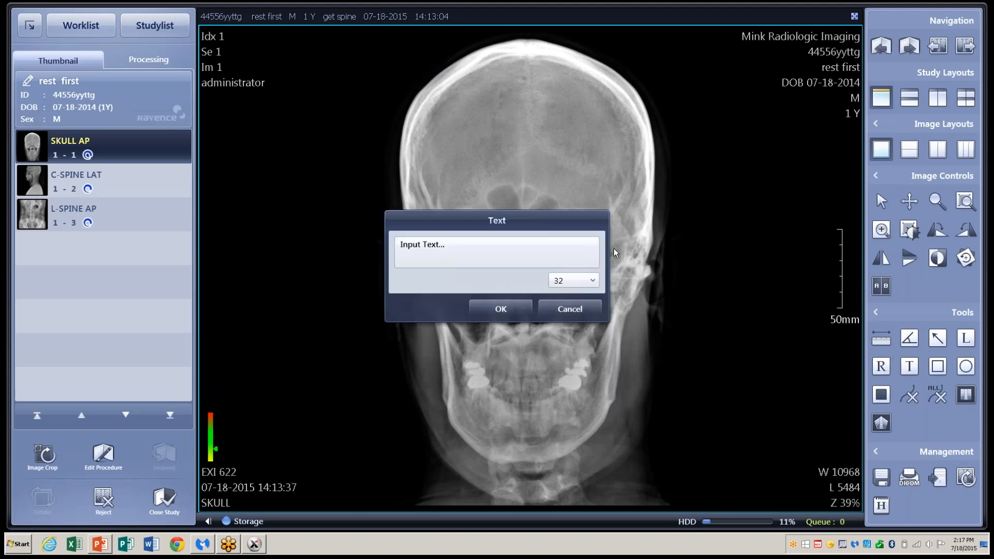
pyautogui.click(478, 250)
pyautogui.click(524, 309)
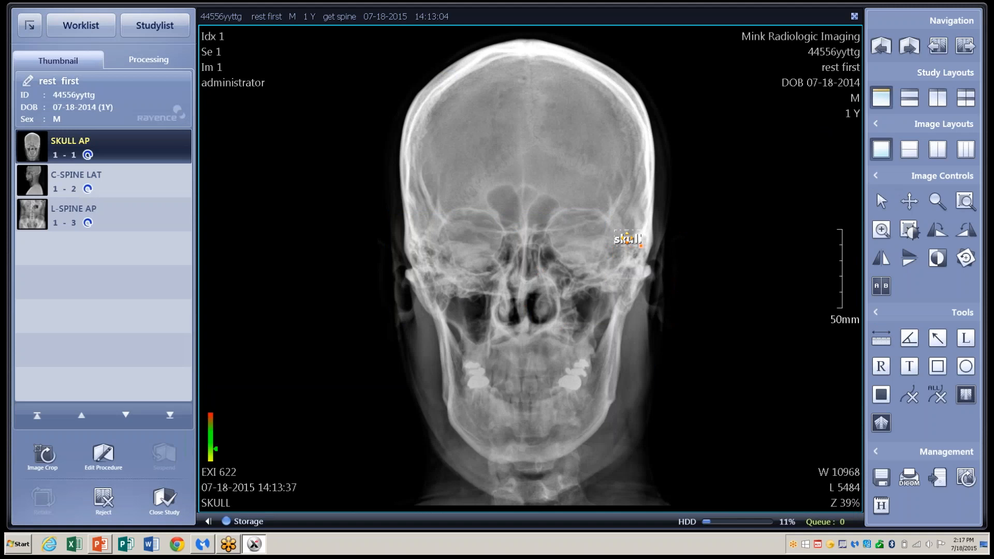
pyautogui.moveTo(627, 244)
pyautogui.mouseDown()
pyautogui.moveTo(667, 293)
pyautogui.moveTo(663, 314)
pyautogui.mouseUp()
pyautogui.click(680, 314)
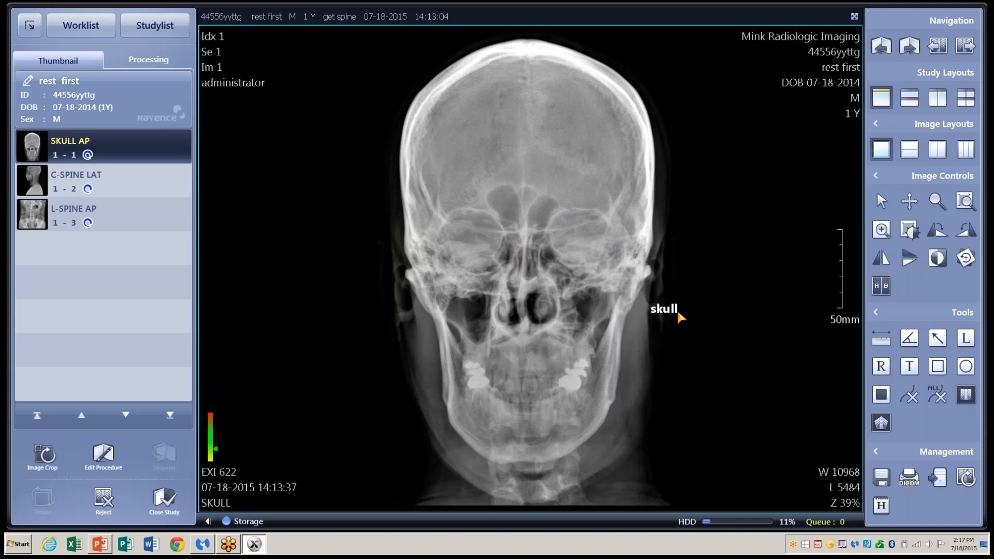
pyautogui.rightClick(676, 310)
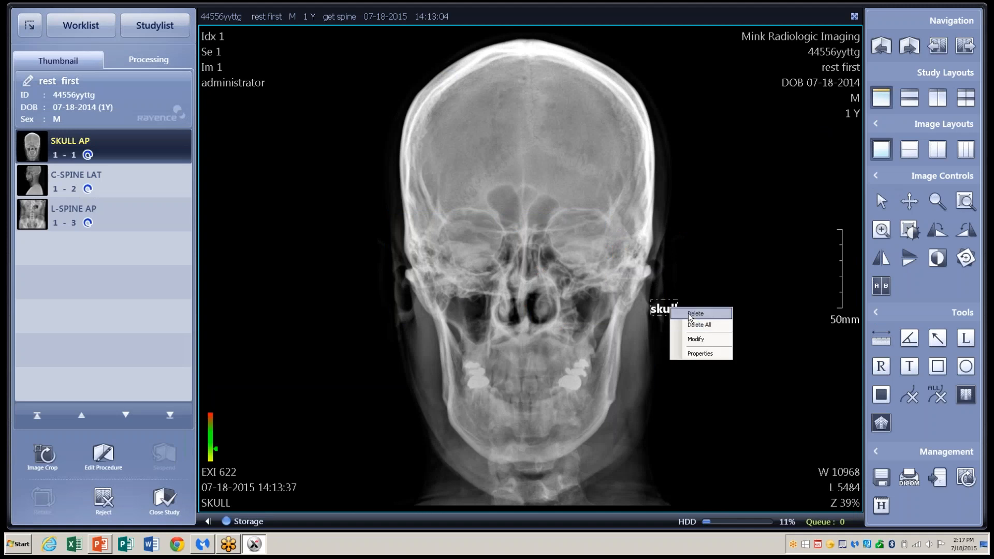
pyautogui.click(685, 313)
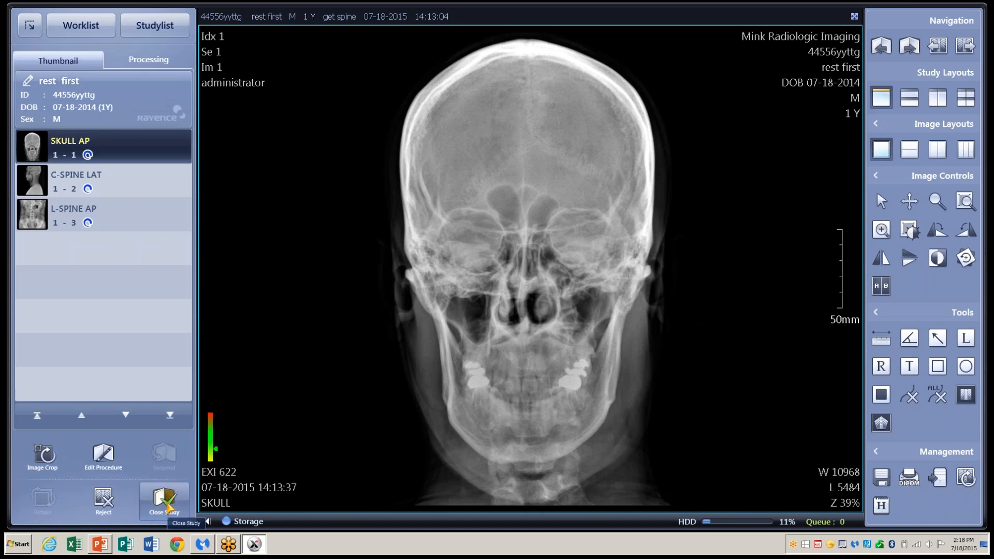
# - Close the study, exit Xmaru View V1, and dismiss the already-running warning when relaunching Chiropractic
pyautogui.click(164, 500)
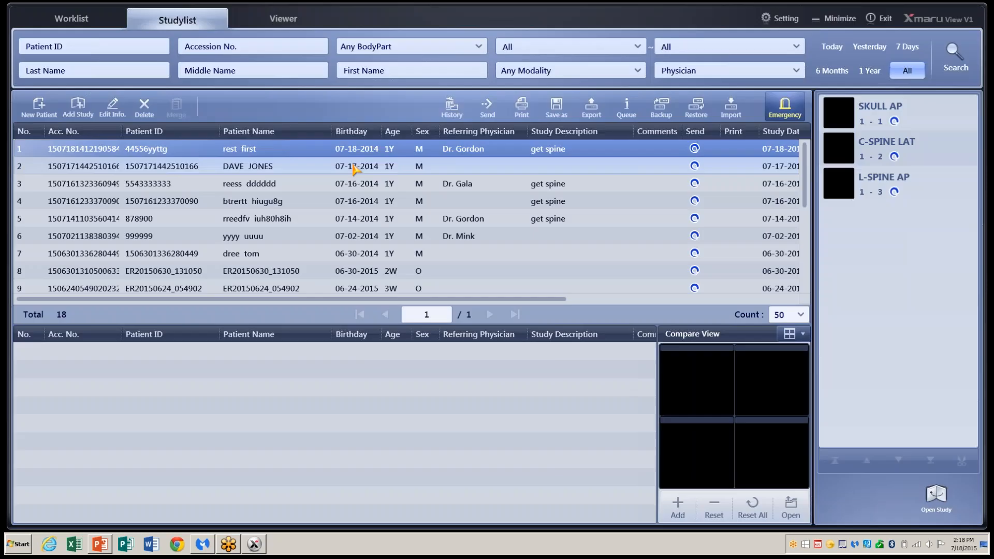
pyautogui.click(876, 21)
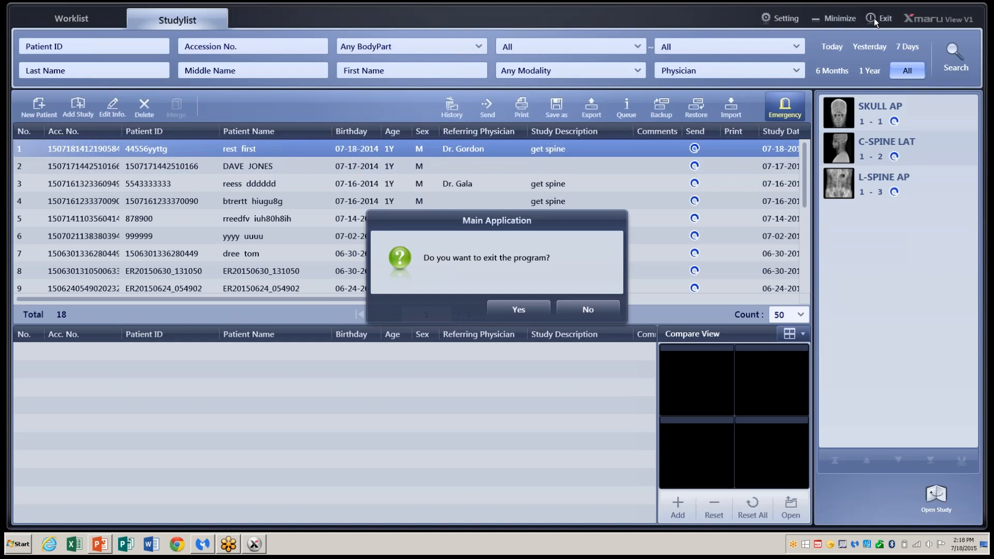
pyautogui.click(542, 310)
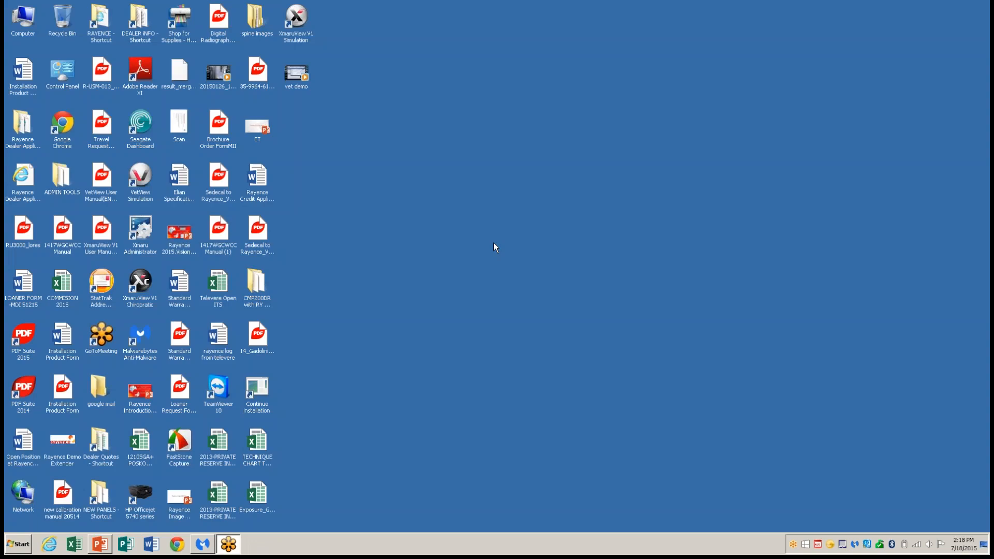
pyautogui.doubleClick(145, 283)
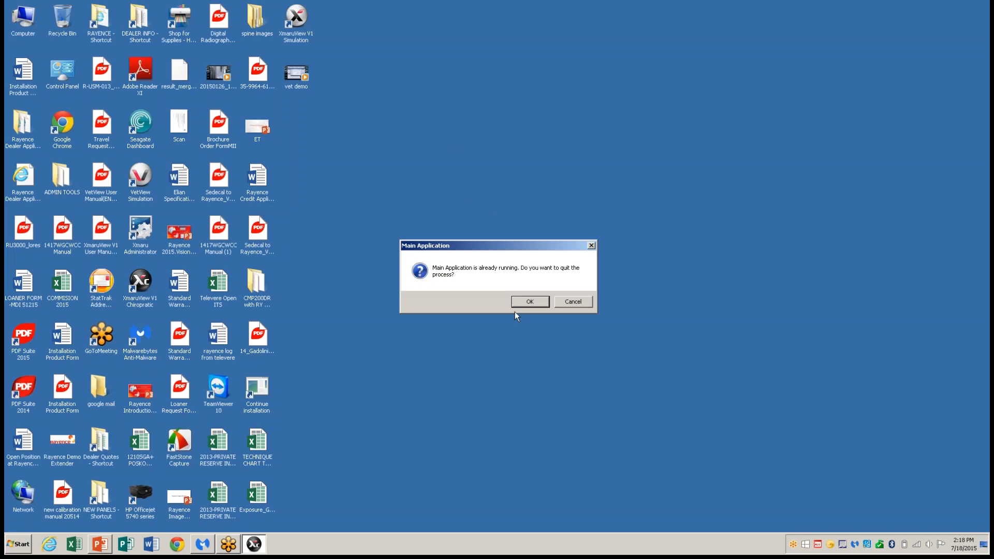
pyautogui.click(525, 301)
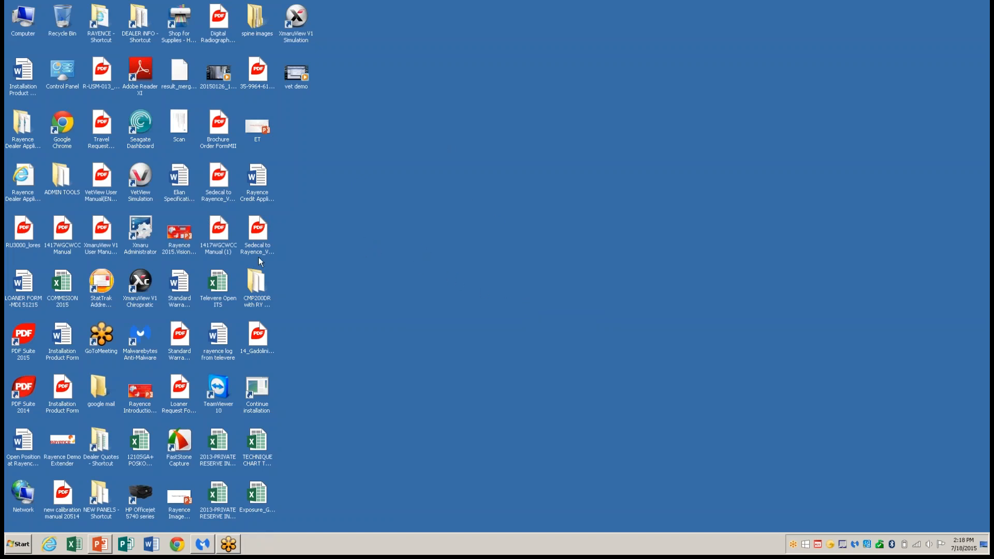
# - Relaunch the Chiropractic viewer and log in as administrator with the account password
pyautogui.doubleClick(147, 289)
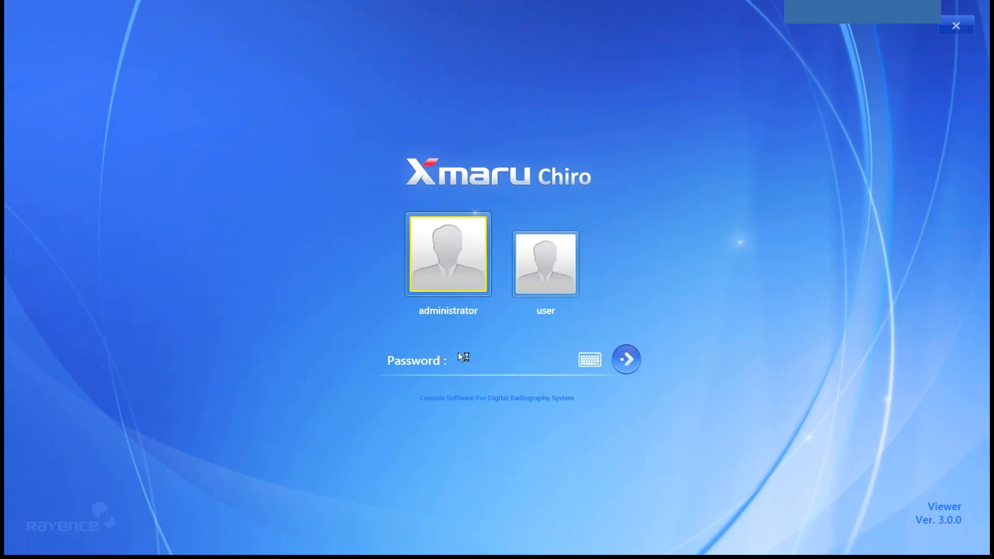
pyautogui.write('1234')
pyautogui.click(624, 365)
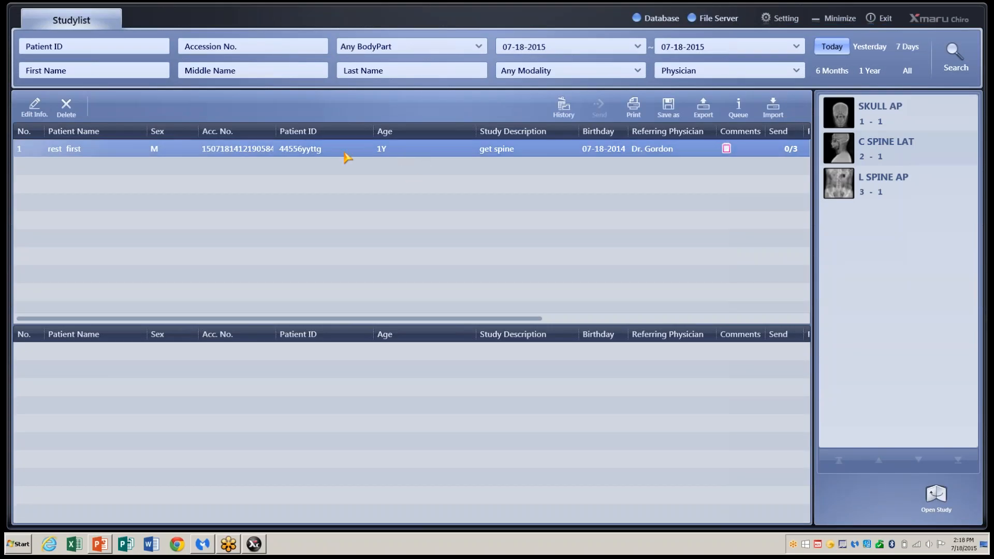
# - Open the patient's study and start a Cervical Curve measurement on the C SPINE LAT image
pyautogui.doubleClick(344, 154)
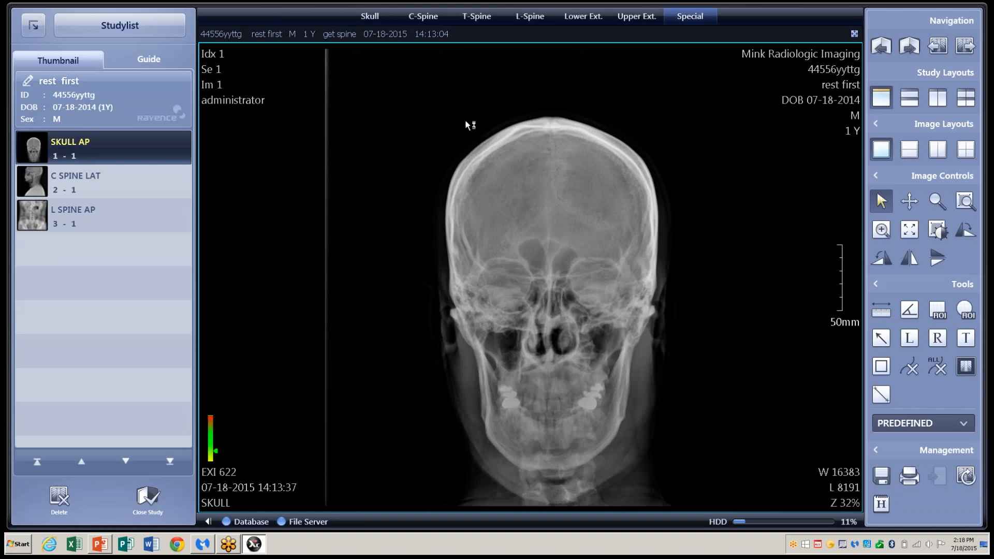
pyautogui.click(191, 176)
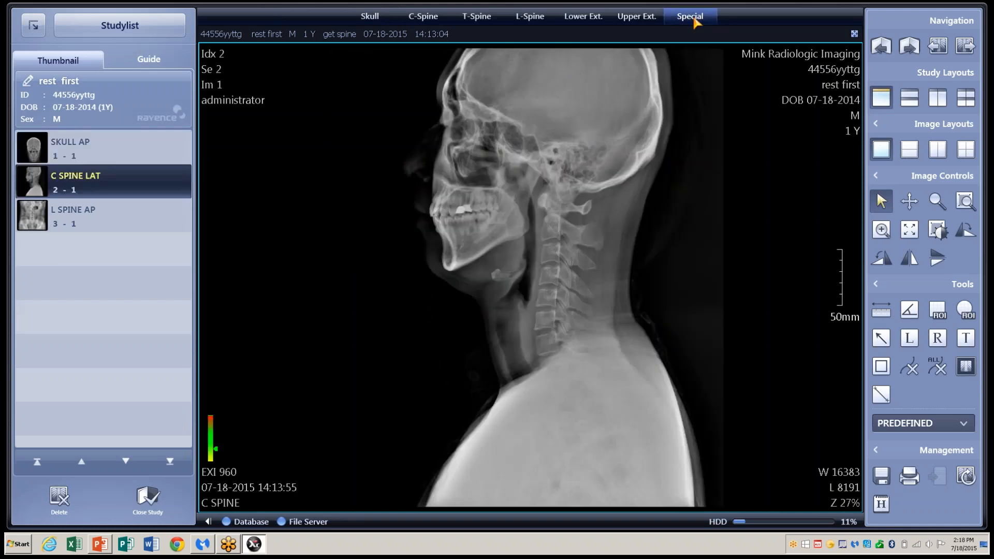
pyautogui.moveTo(691, 16)
pyautogui.click(692, 55)
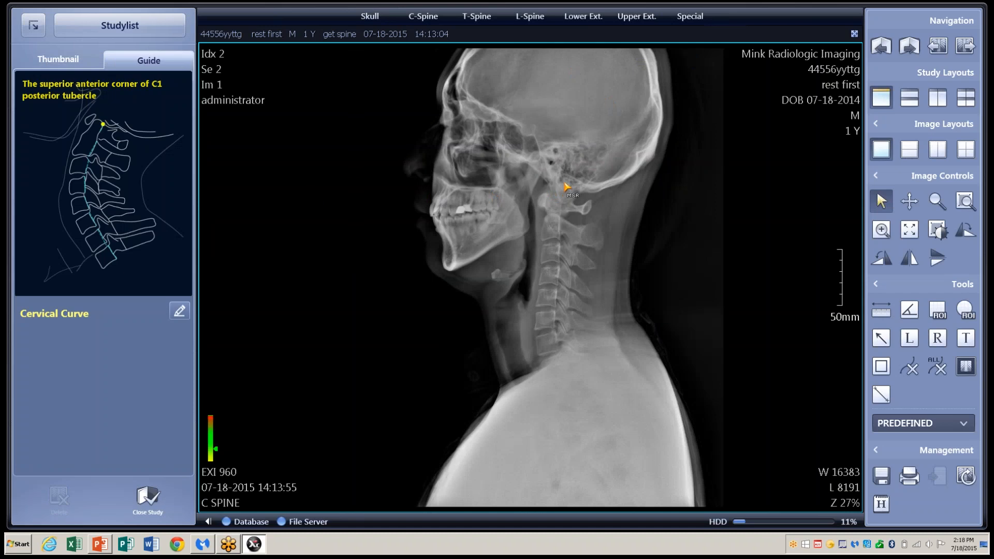
# - Mark the posterior vertebral landmarks from C1 down to T1, giving a cervical curve of D: 11 mm
pyautogui.click(563, 183)
pyautogui.click(561, 200)
pyautogui.click(558, 221)
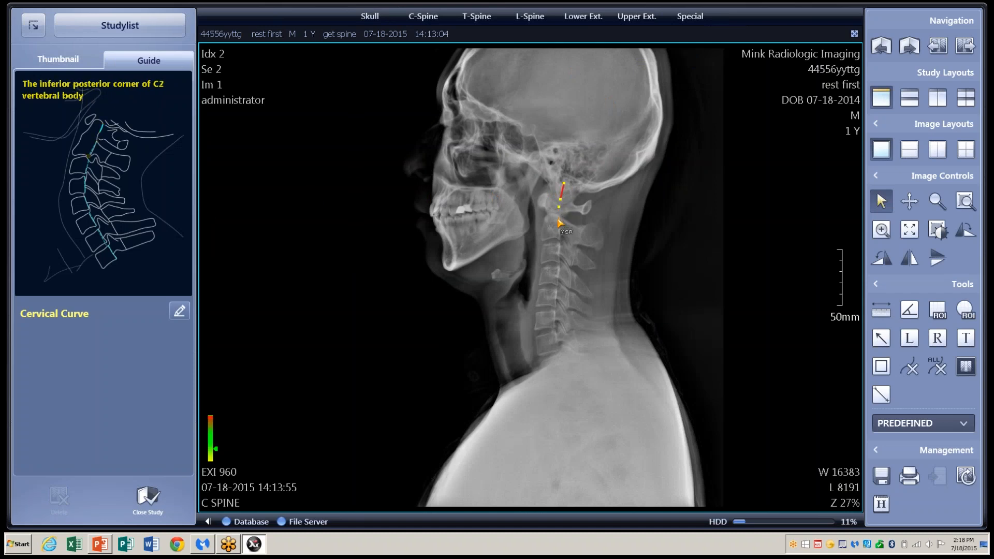
pyautogui.click(555, 239)
pyautogui.click(556, 247)
pyautogui.click(557, 254)
pyautogui.click(558, 269)
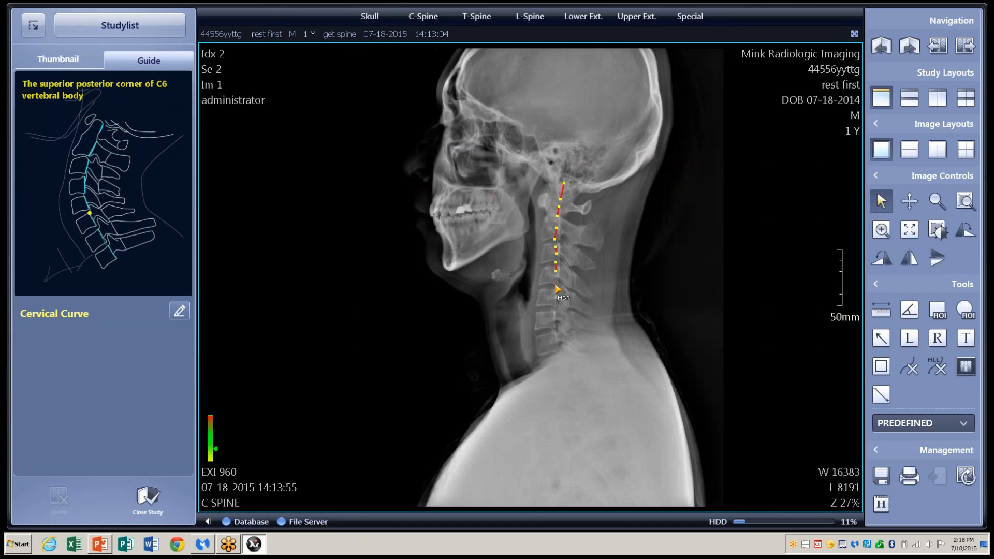
pyautogui.click(554, 284)
pyautogui.click(555, 297)
pyautogui.click(553, 307)
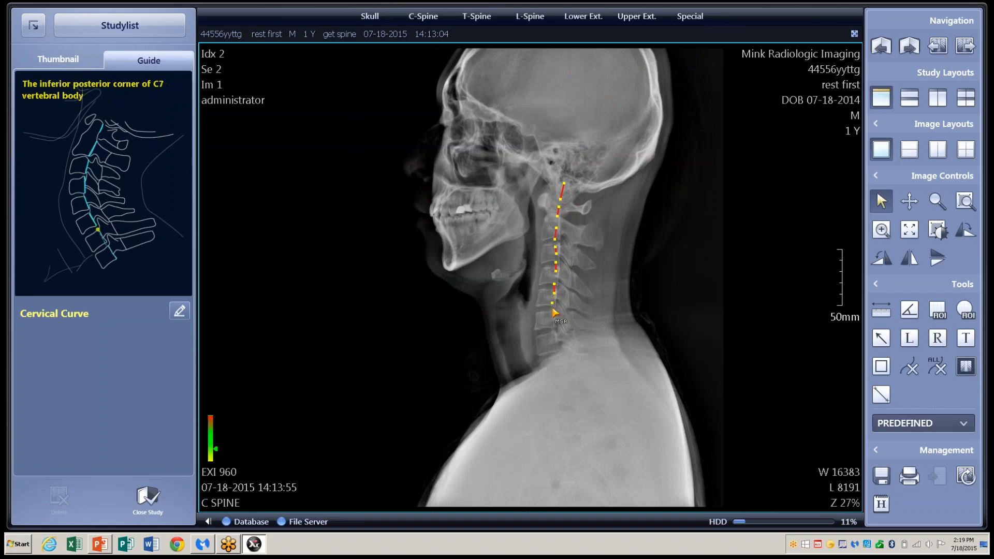
pyautogui.click(553, 312)
pyautogui.click(555, 336)
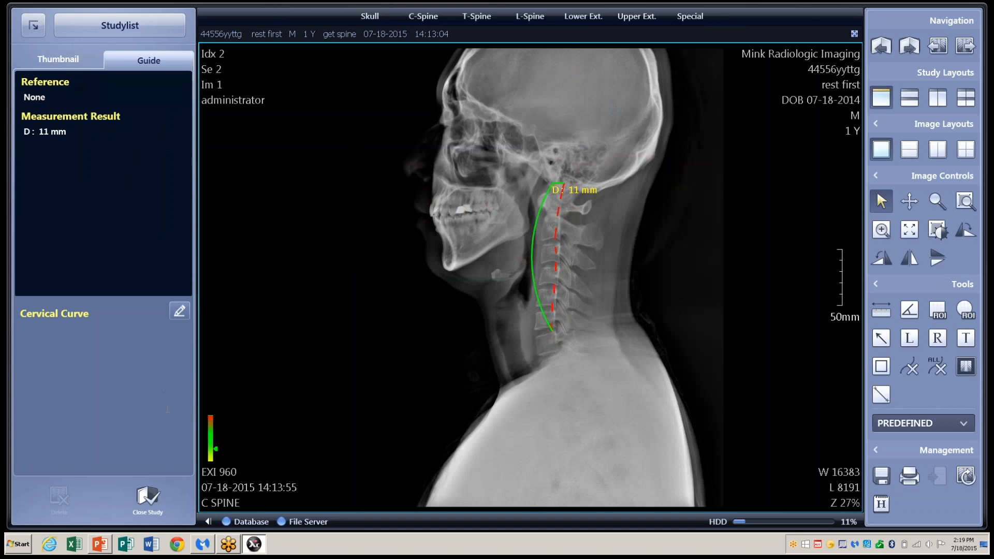
# - Close the measured study and exit Xmaru Chiro to the desktop
pyautogui.click(148, 500)
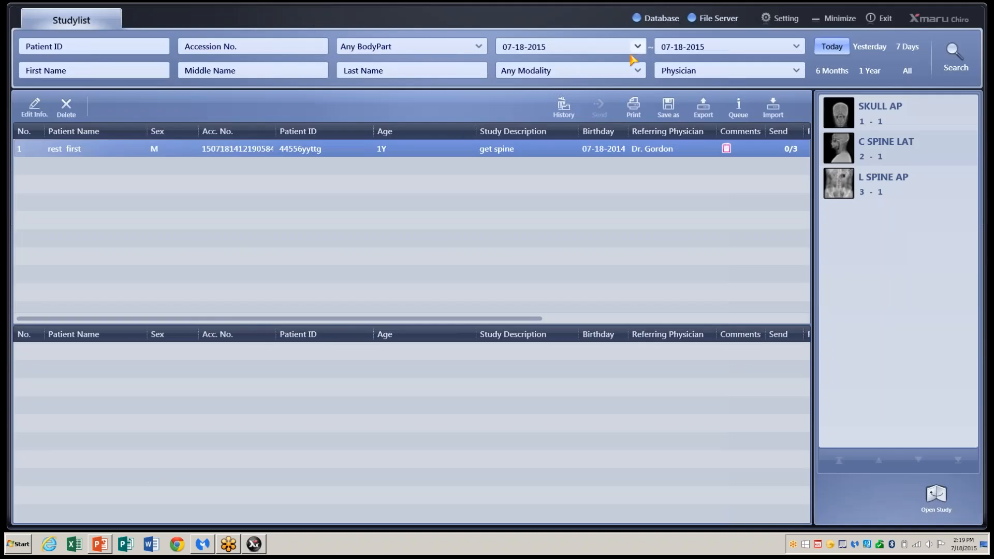
pyautogui.click(873, 24)
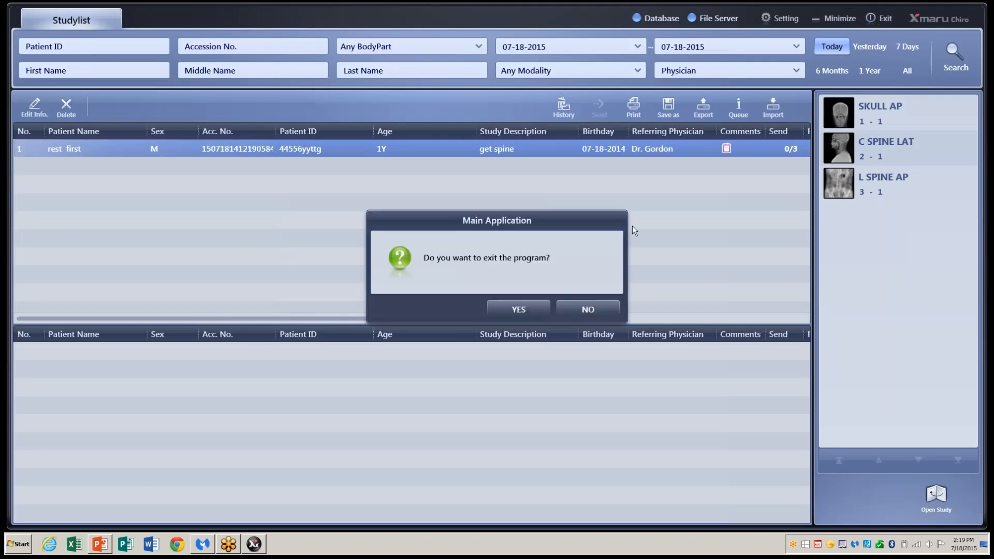
pyautogui.click(546, 311)
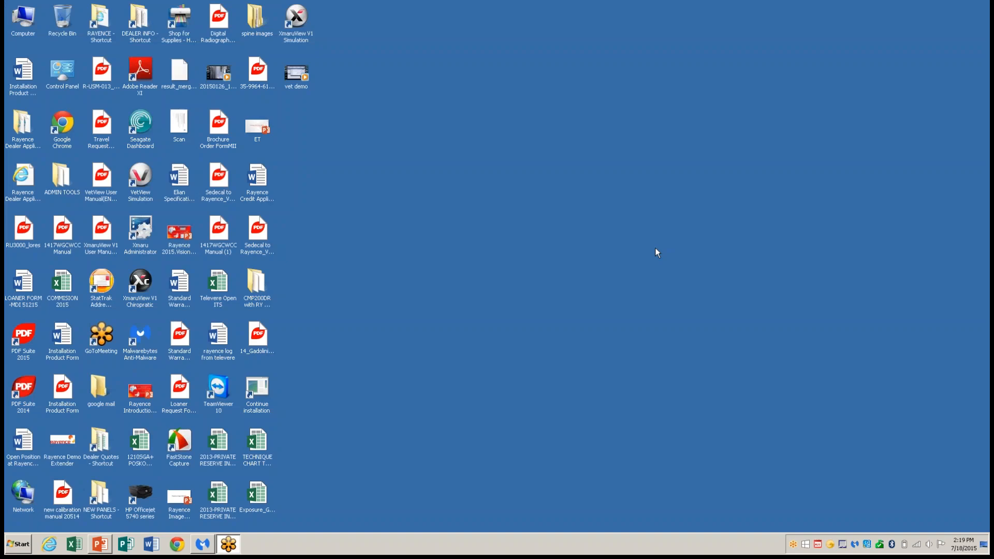